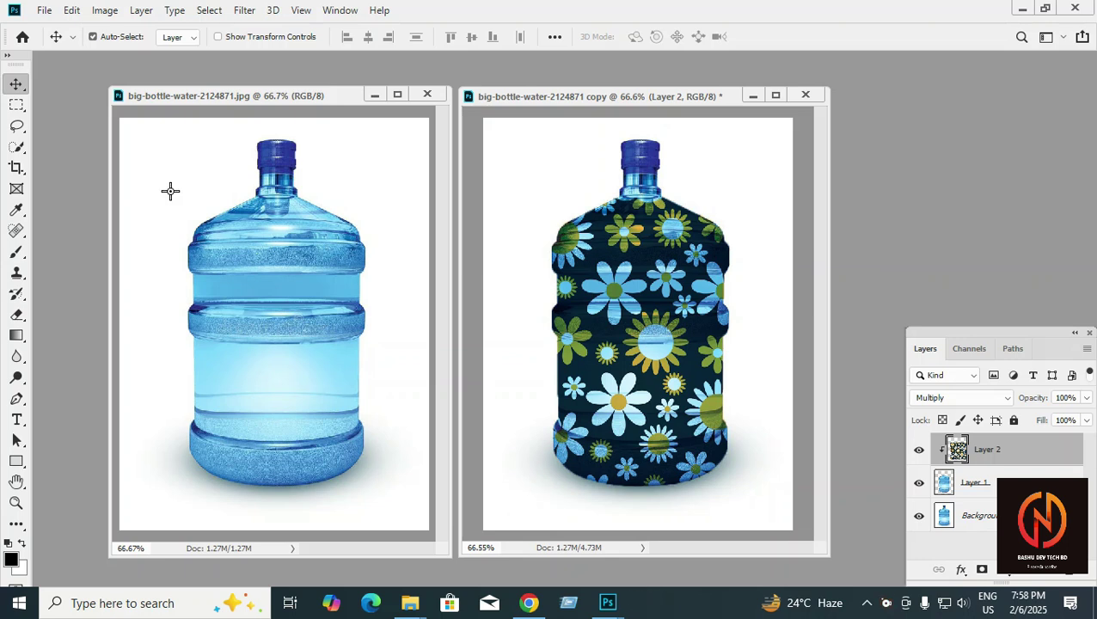
drag(149, 137, 392, 506)
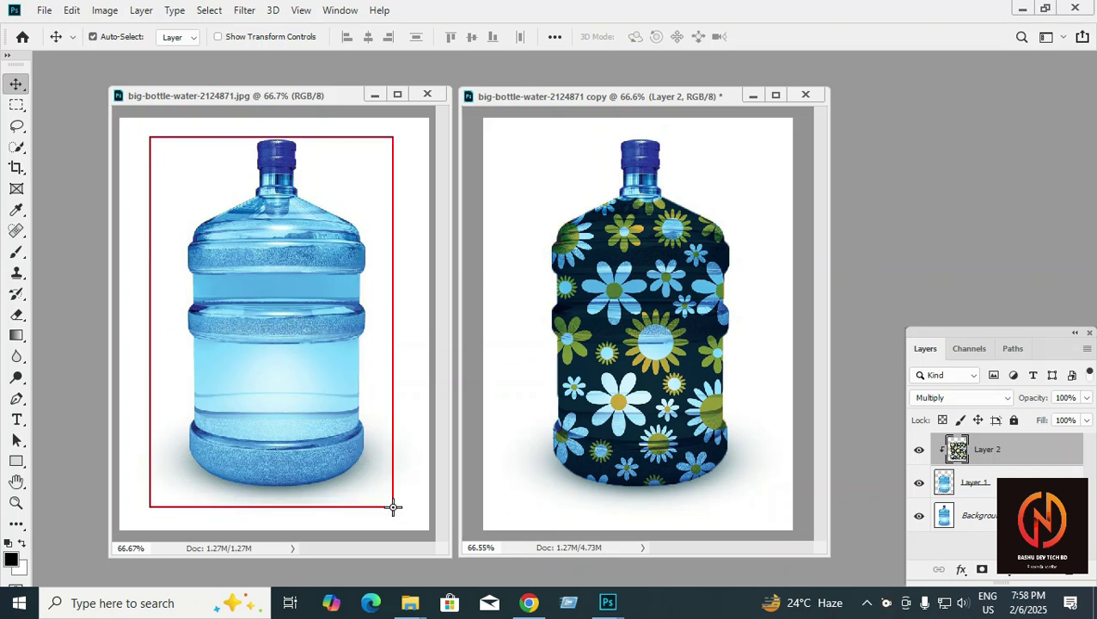
drag(518, 129, 771, 511)
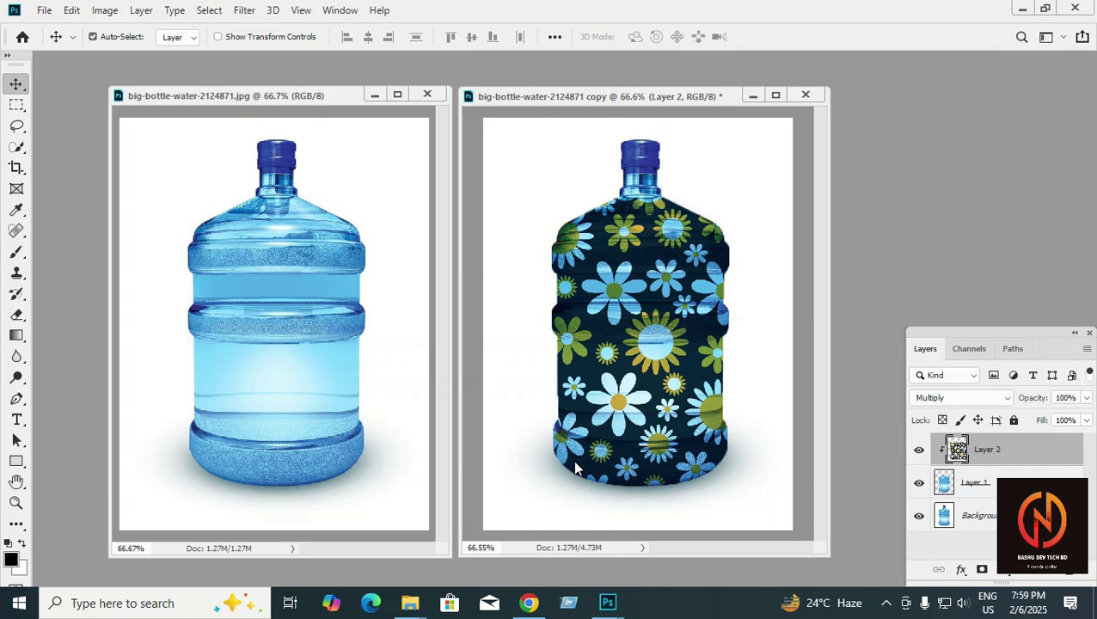
click(564, 445)
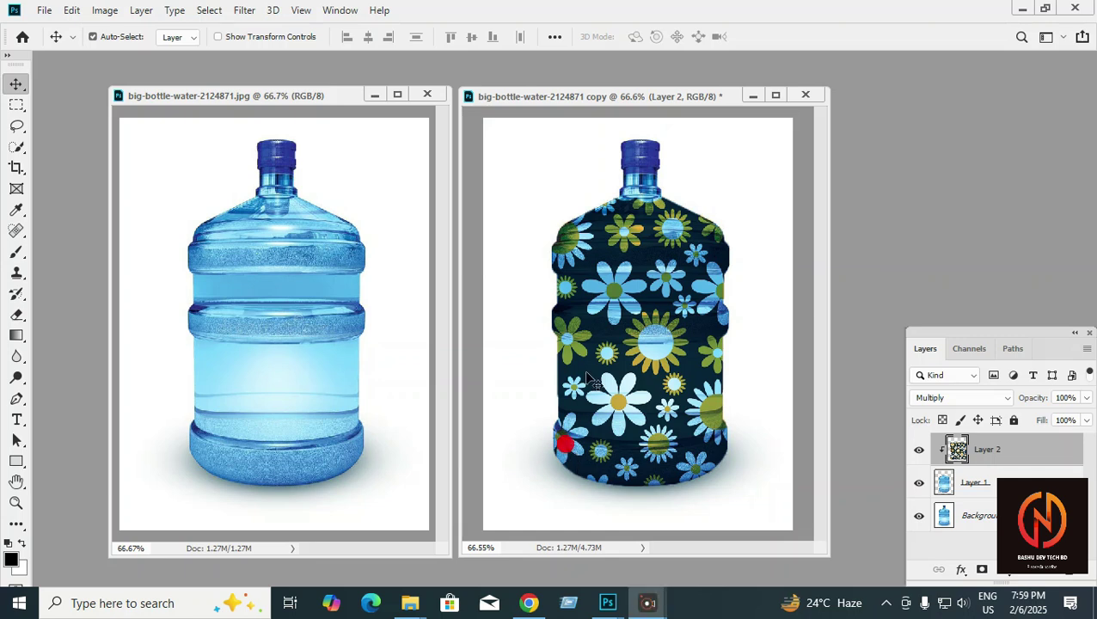
Close the flower-patterned bottle copy without saving it, and duplicate the original bottle image under the suggested name
click(820, 96)
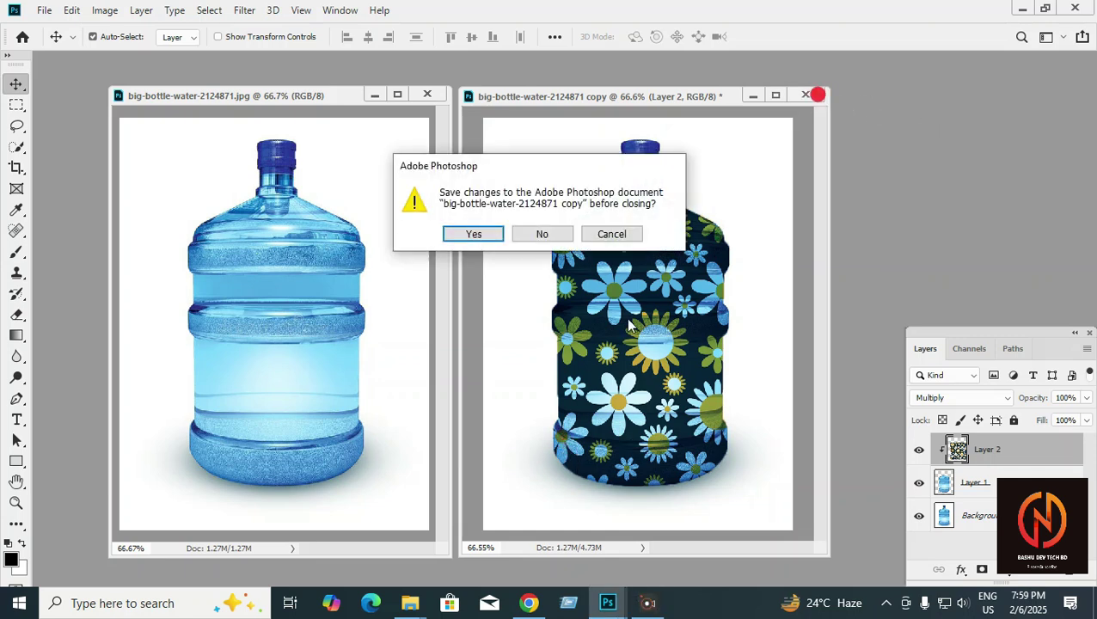
click(540, 233)
drag(250, 95, 505, 83)
right_click(505, 83)
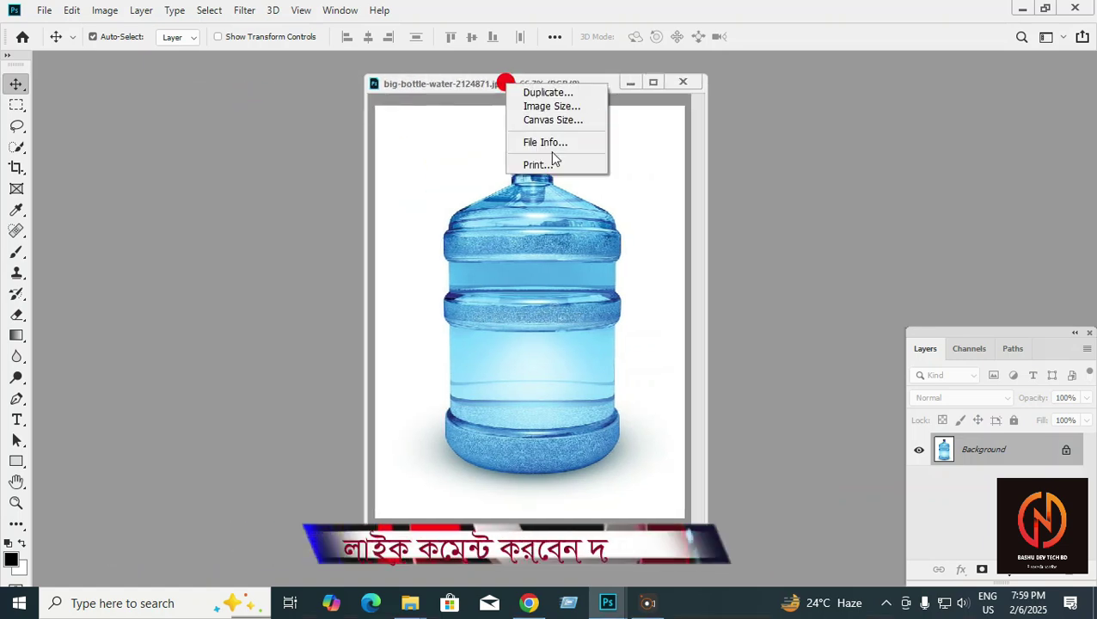
click(547, 92)
click(671, 176)
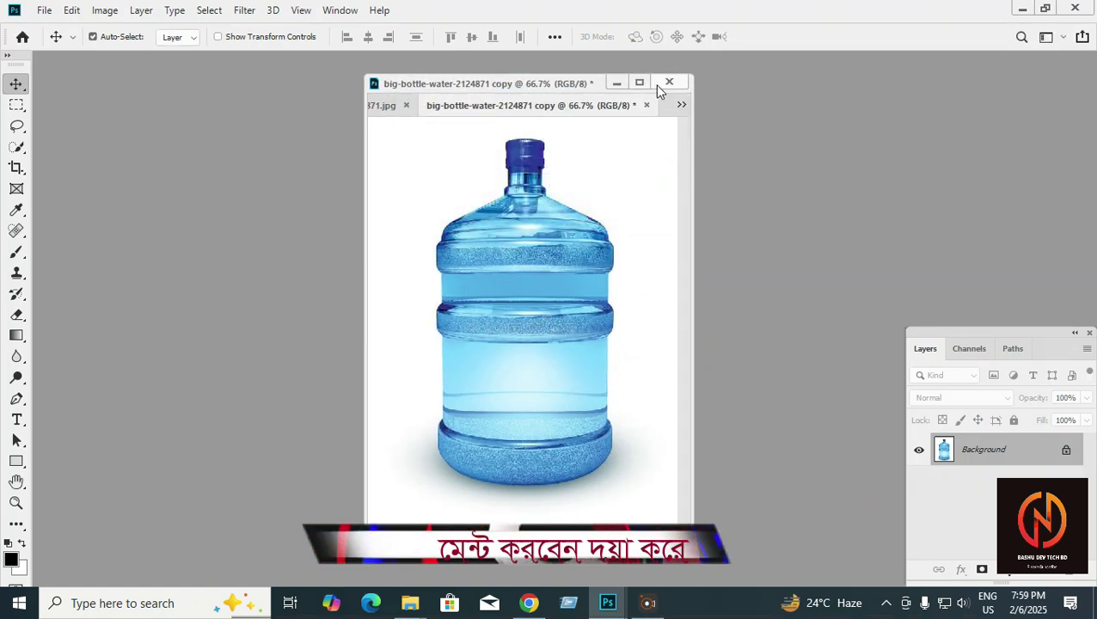
Float the duplicate bottle image in its own window and move the original's window off to one side of it
drag(550, 105, 198, 148)
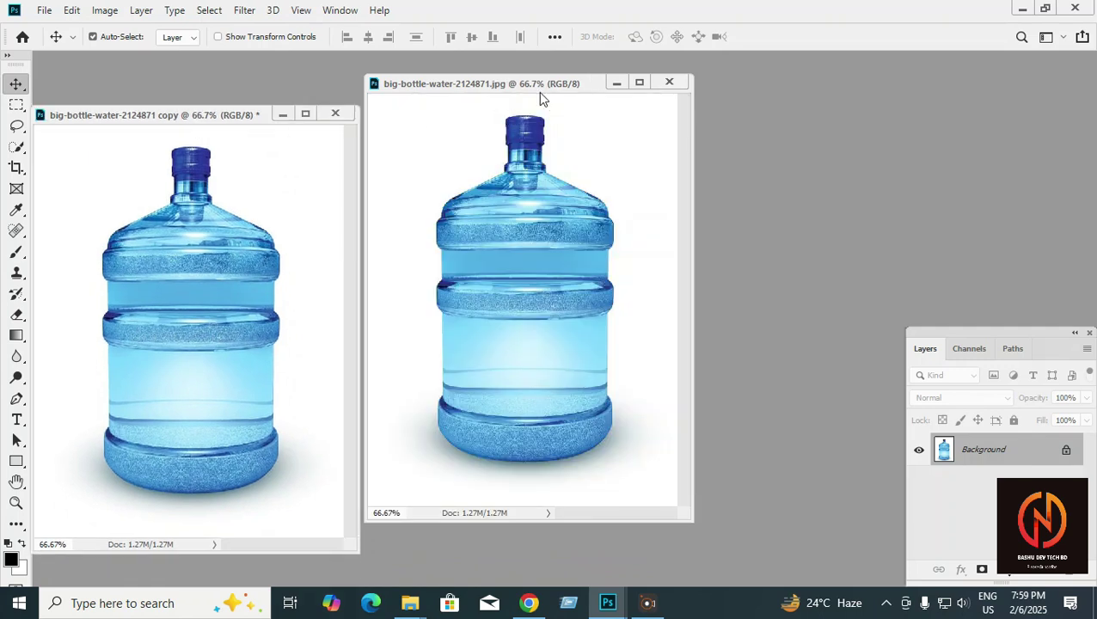
drag(539, 83, 417, 134)
double_click(417, 134)
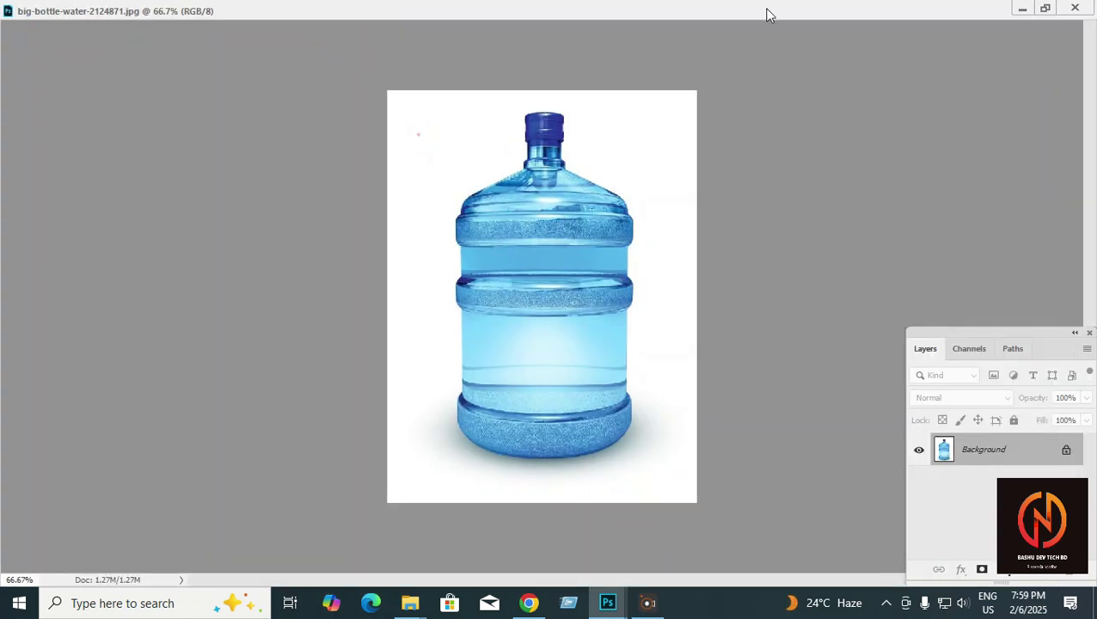
click(1044, 8)
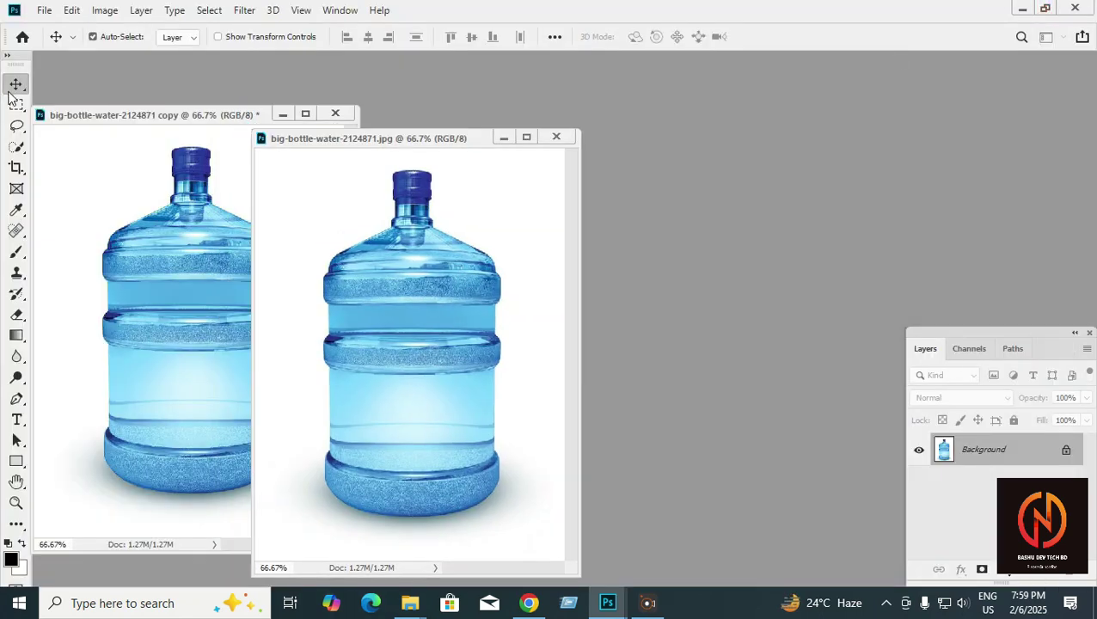
Select the original bottle's body below the neck with the Quick Selection tool and copy it to a new layer
click(14, 146)
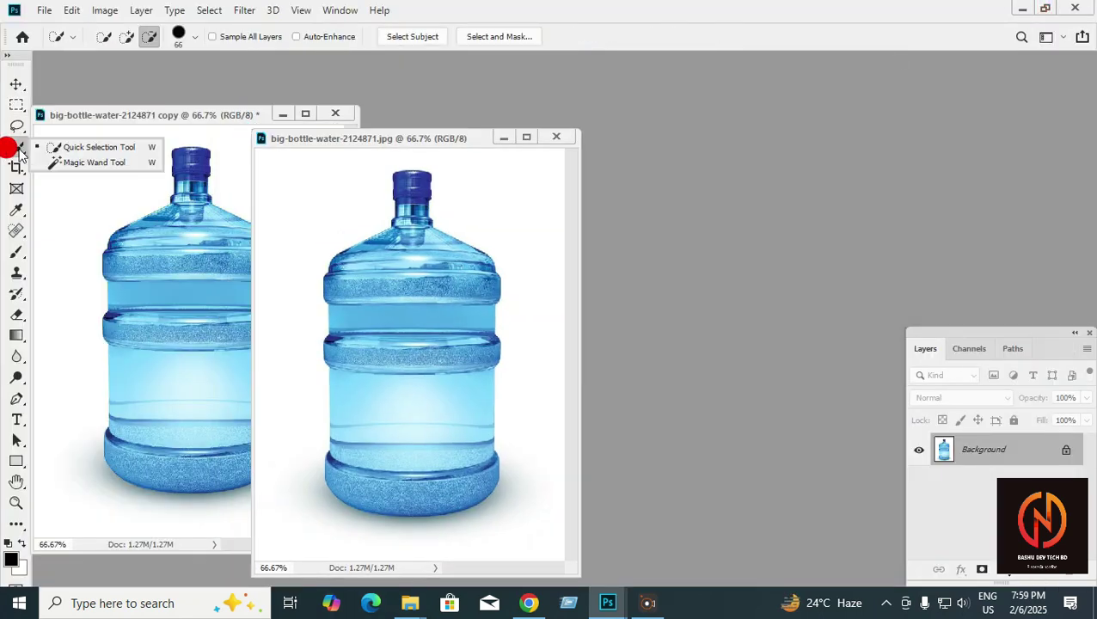
click(74, 147)
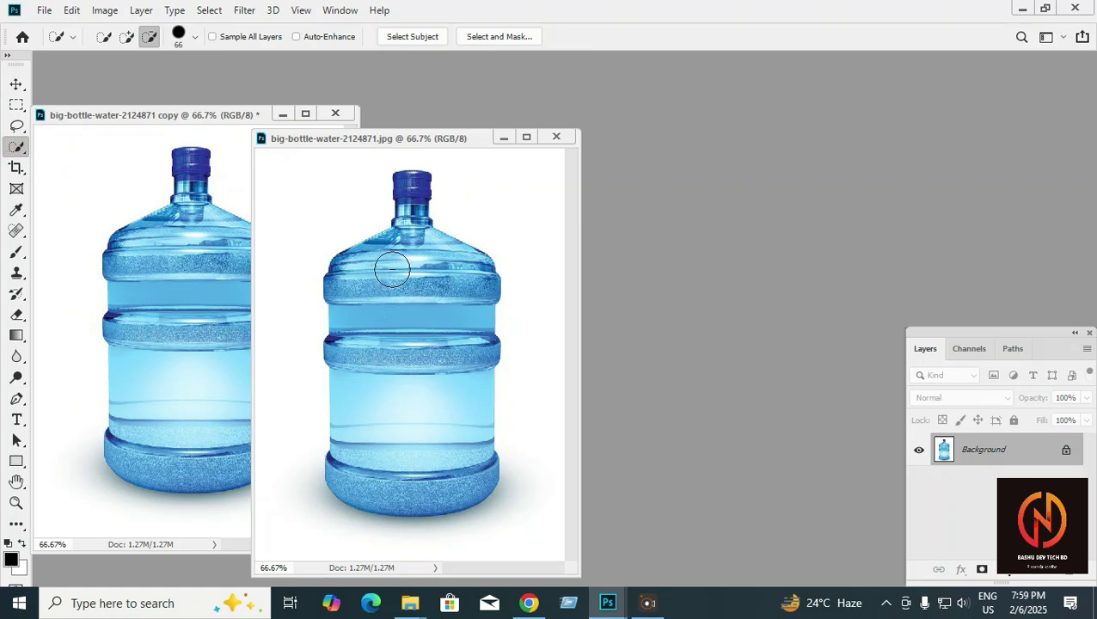
drag(382, 254, 379, 471)
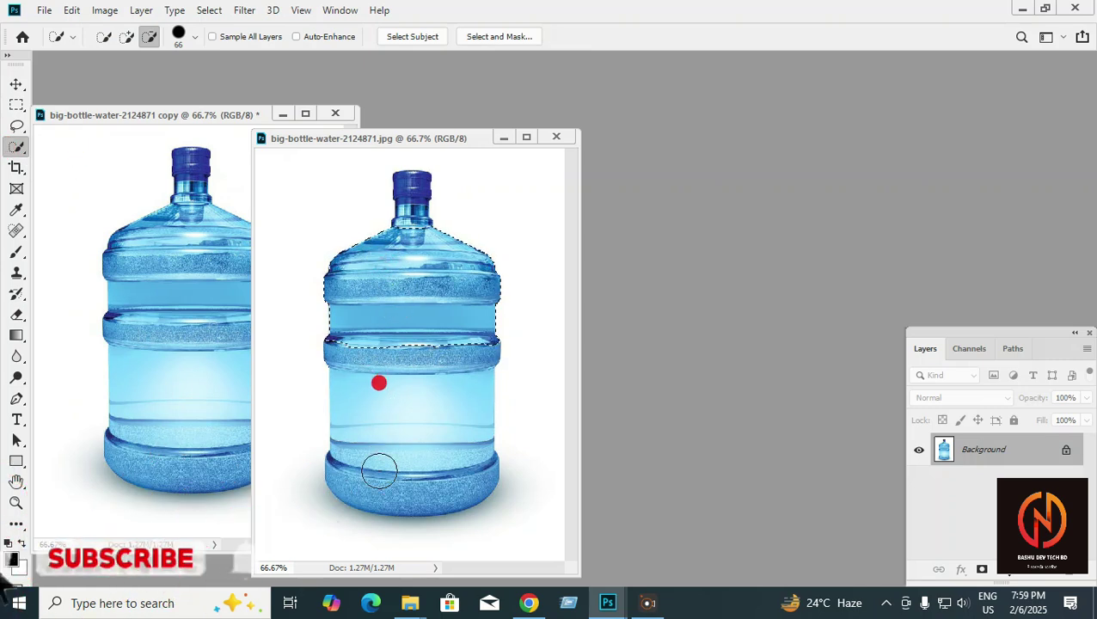
click(126, 36)
drag(392, 347, 387, 464)
mouse_move(350, 374)
mouse_down()
mouse_move(351, 487)
mouse_move(404, 499)
mouse_move(452, 486)
mouse_move(401, 482)
mouse_move(379, 463)
mouse_move(360, 372)
mouse_move(361, 381)
mouse_move(392, 287)
mouse_up()
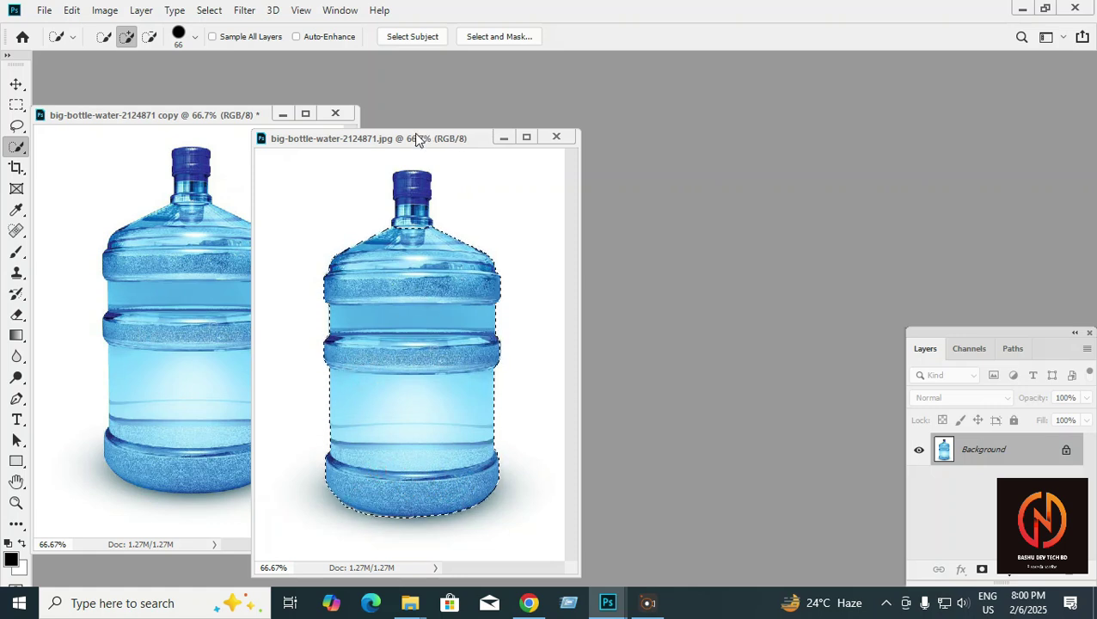
drag(416, 140, 550, 105)
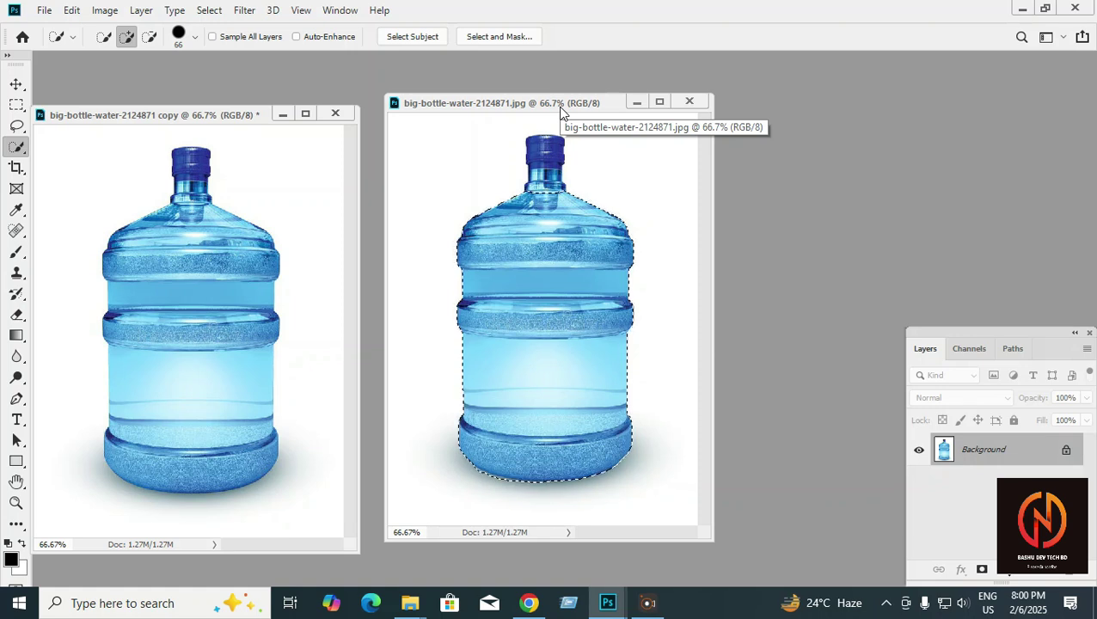
key(ctrl+j)
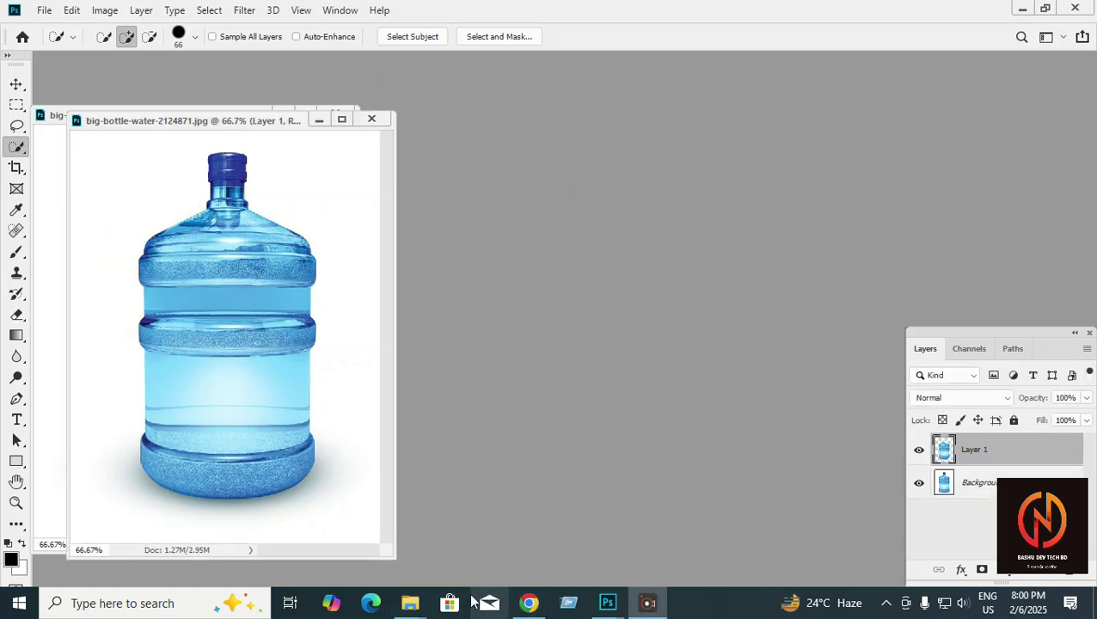
Place the flowers-6808246_1280 image from the flower pattern folder into the original bottle document
click(409, 605)
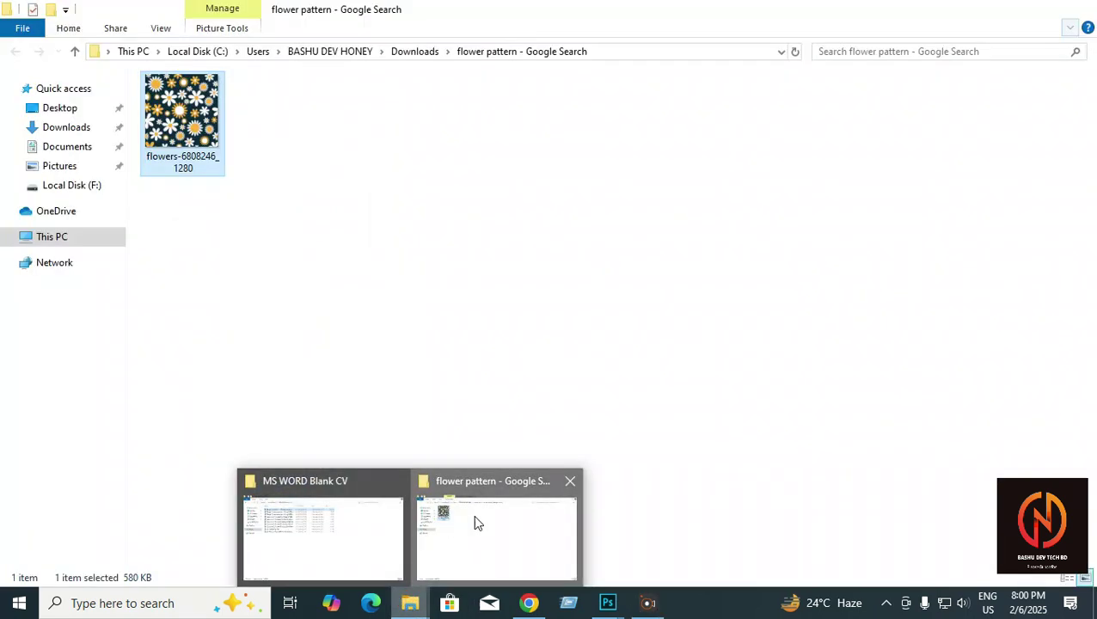
click(474, 518)
drag(171, 103, 227, 338)
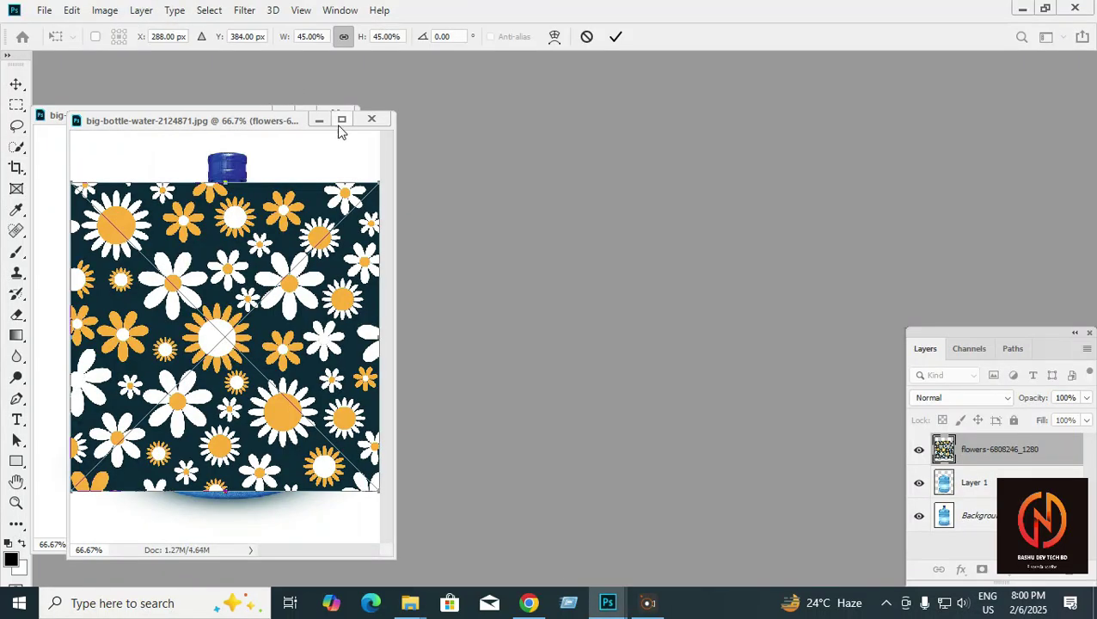
Maximise the document window, then move and slightly shrink the placed flower pattern so it covers the bottle body below the neck
click(341, 120)
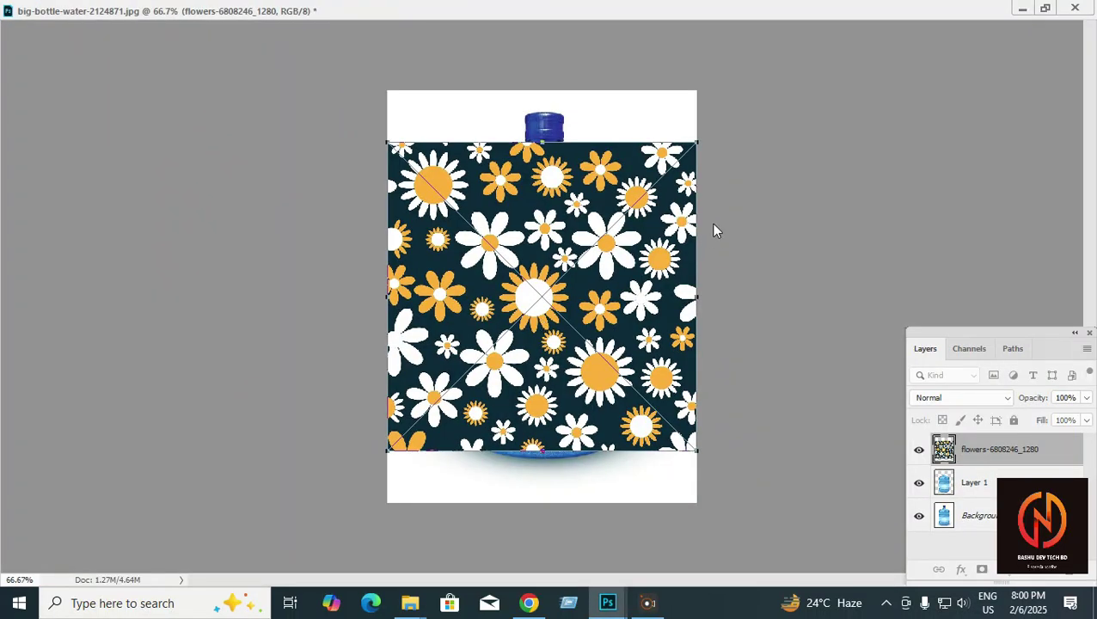
click(753, 194)
click(739, 34)
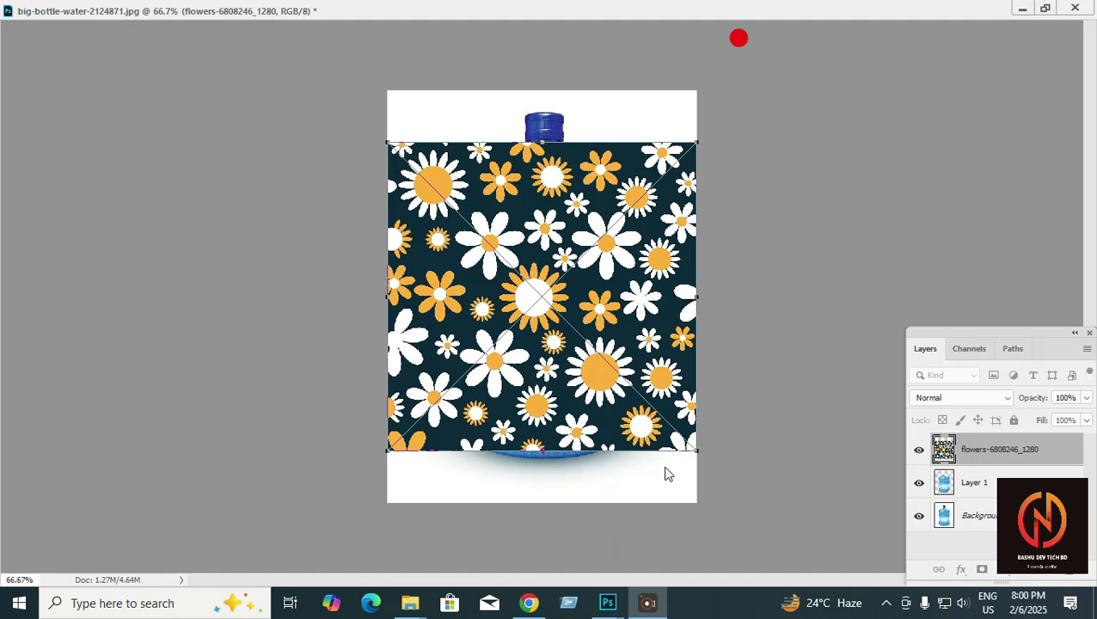
click(604, 270)
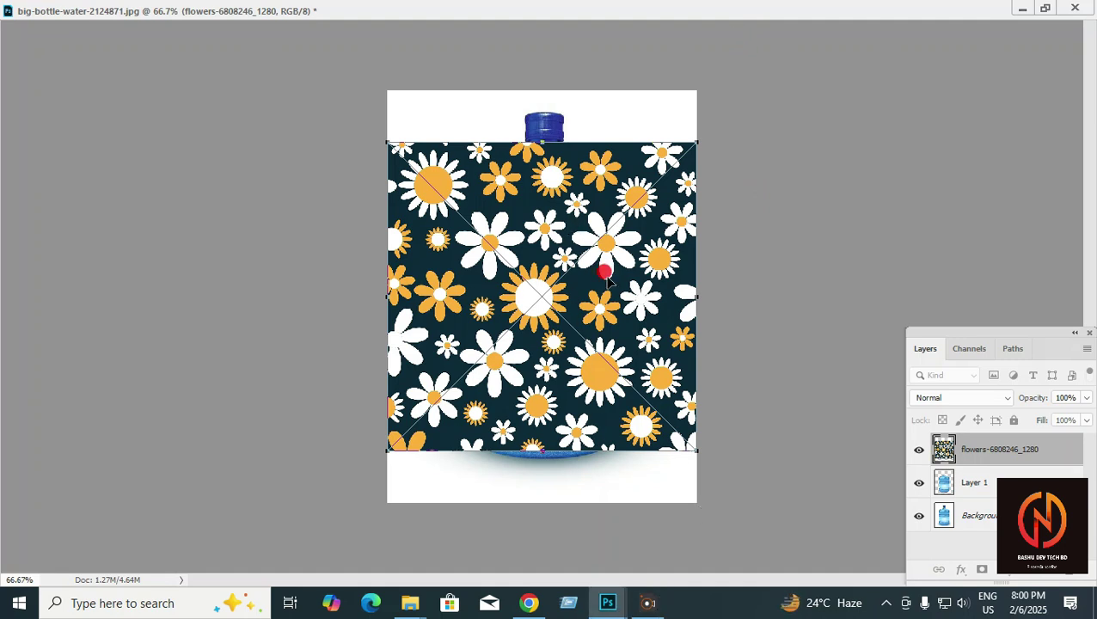
drag(597, 291, 600, 300)
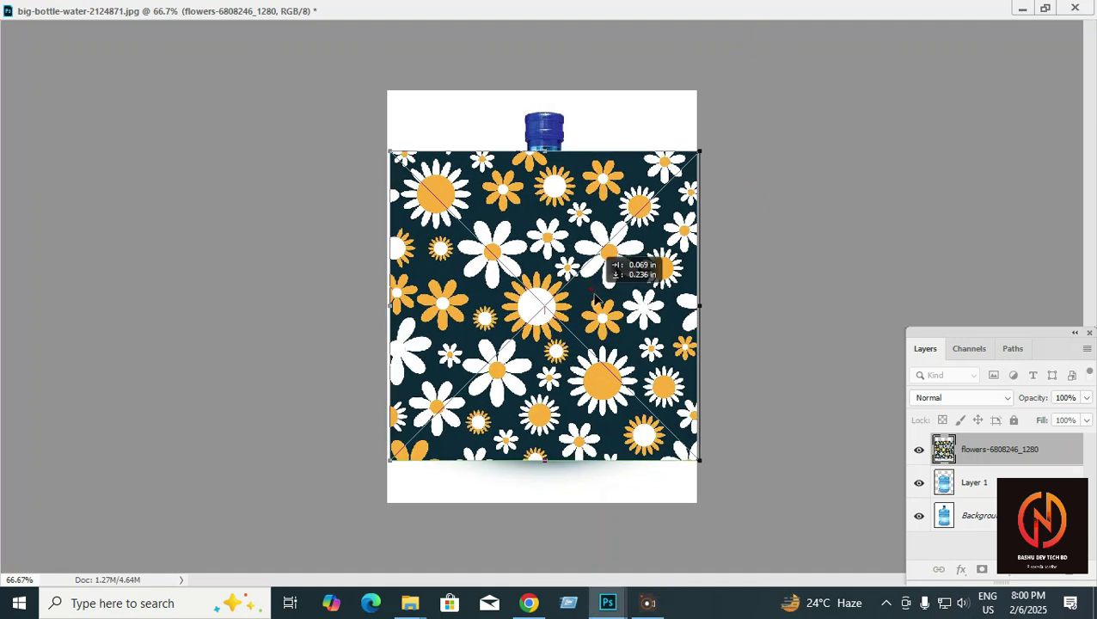
drag(547, 151, 548, 168)
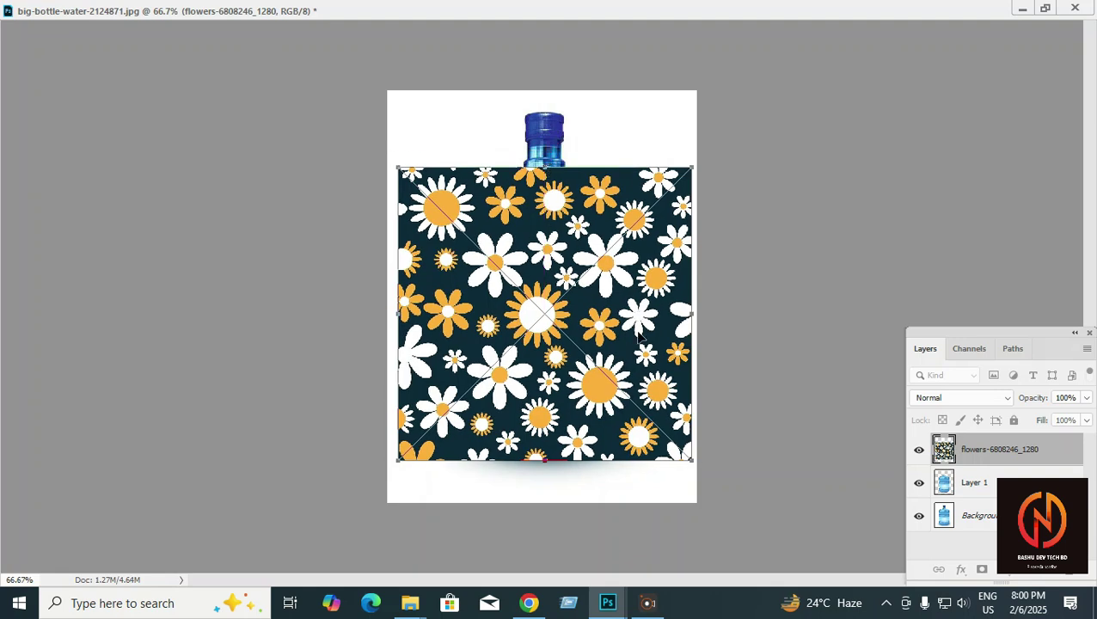
key(Return)
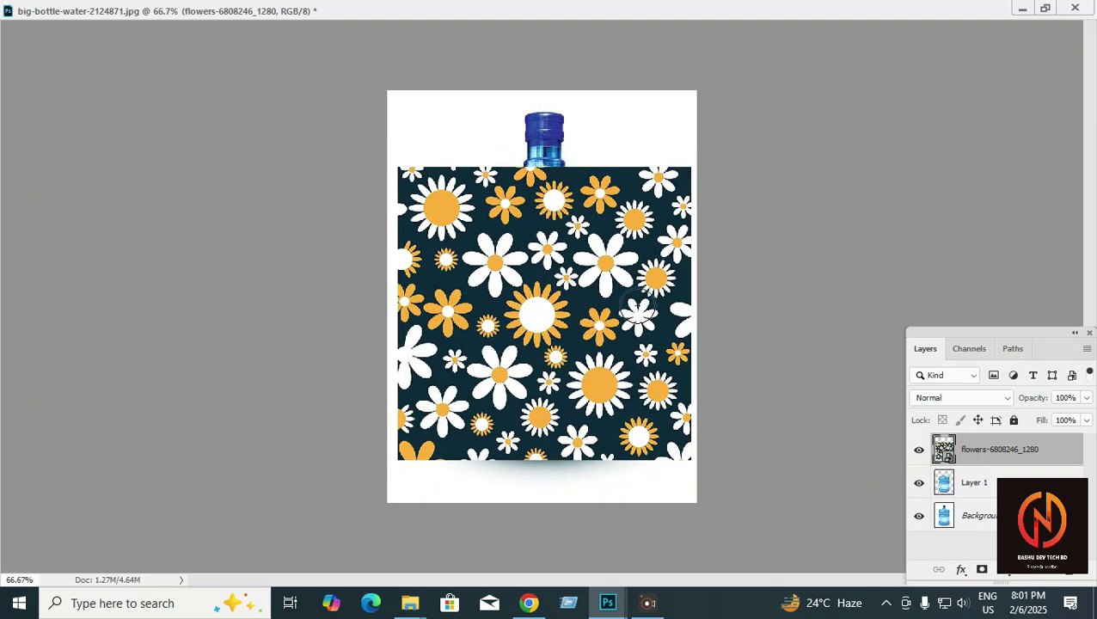
Clip the flower pattern layer to the bottle-body layer with a clipping mask
click(788, 474)
click(980, 451)
right_click(980, 452)
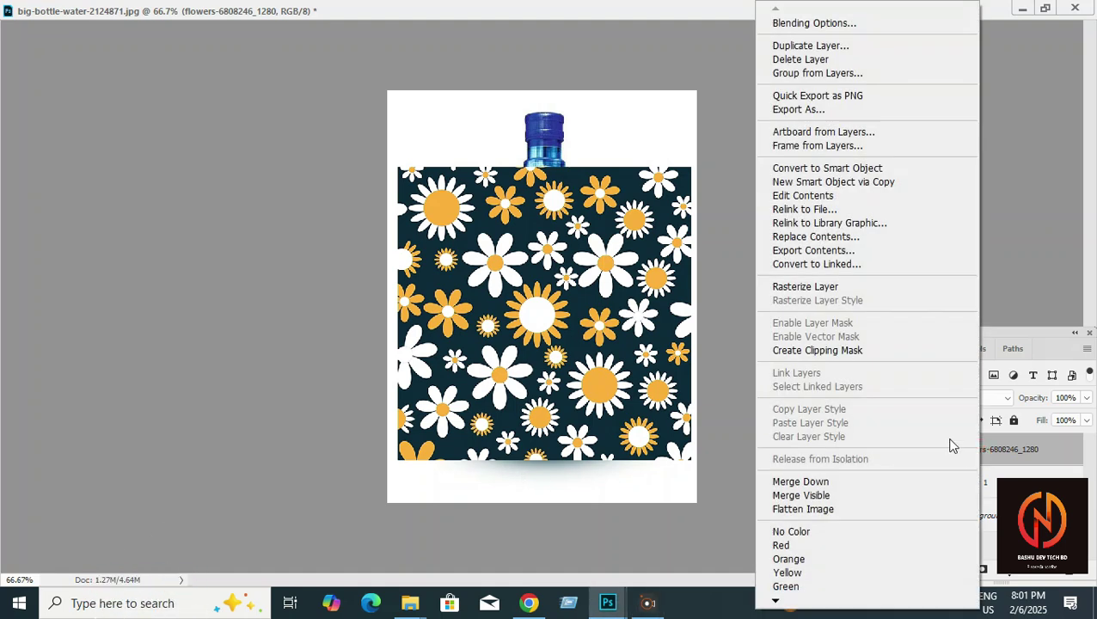
click(855, 351)
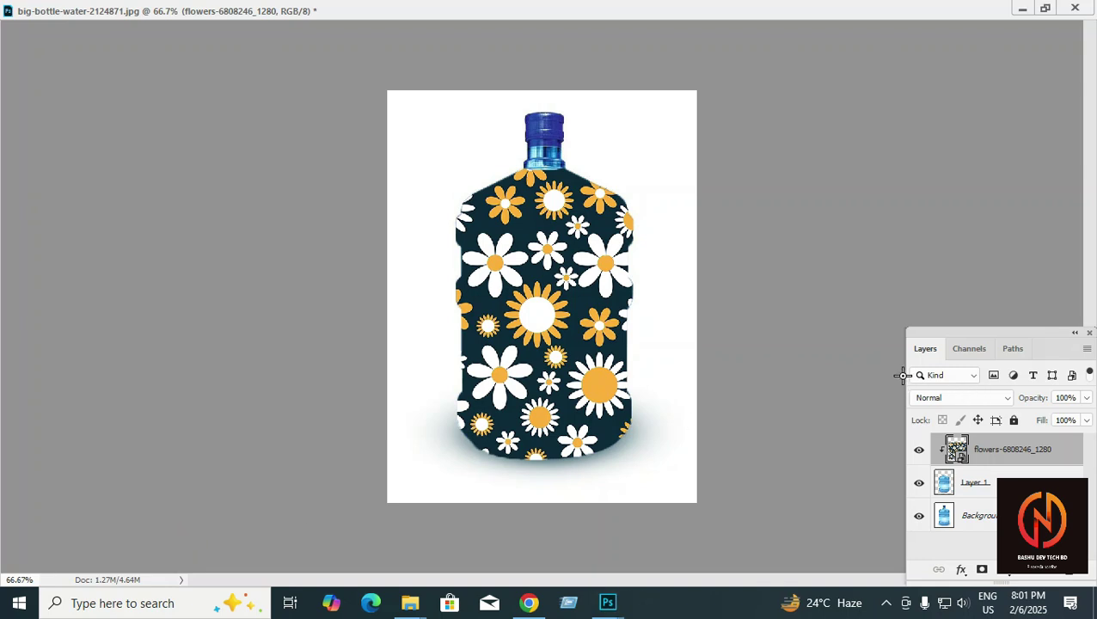
Set the flower pattern layer's blend mode to Multiply
drag(911, 388, 1012, 410)
click(958, 399)
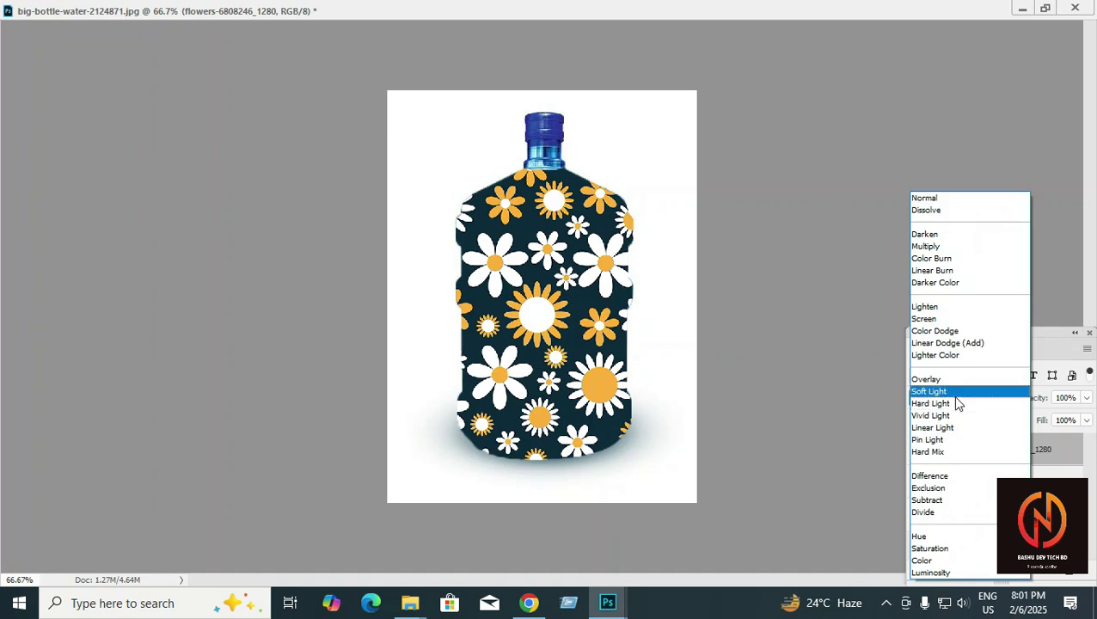
click(928, 247)
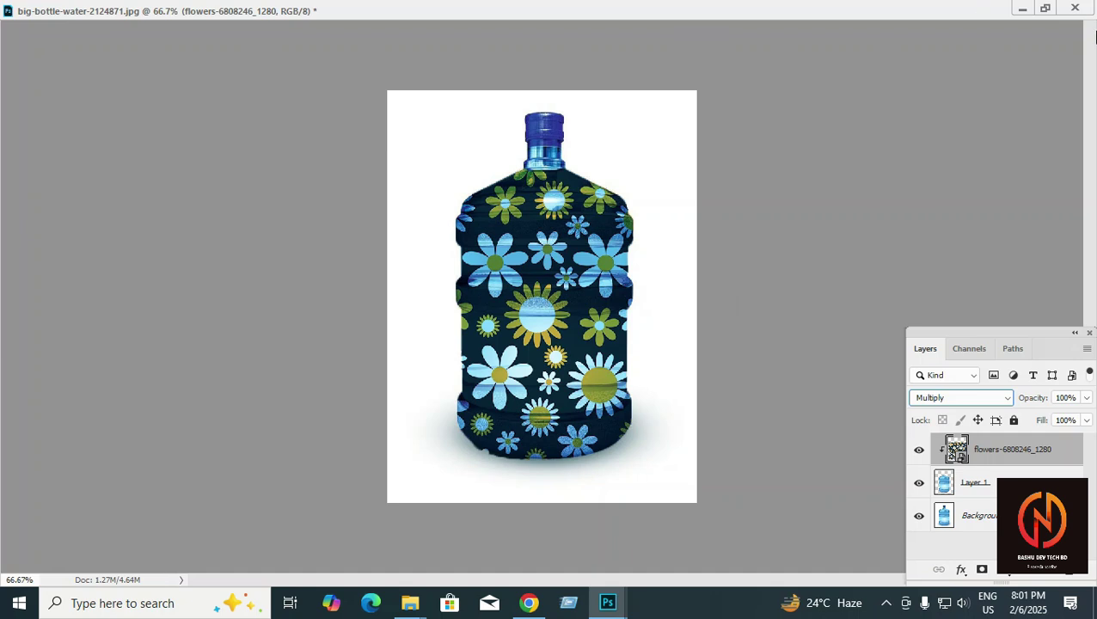
Restore the patterned bottle's document to a floating window and set it beside the plain copy for comparison
click(1041, 15)
click(490, 483)
click(843, 10)
click(564, 240)
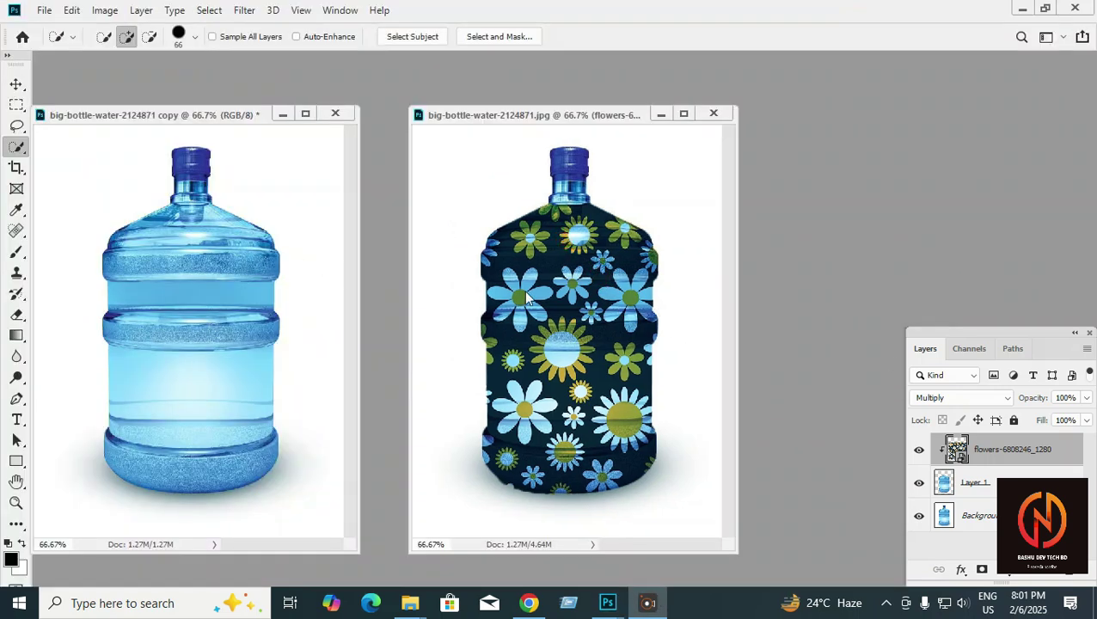
mouse_move(453, 138)
mouse_down()
mouse_move(661, 538)
mouse_move(664, 525)
mouse_up()
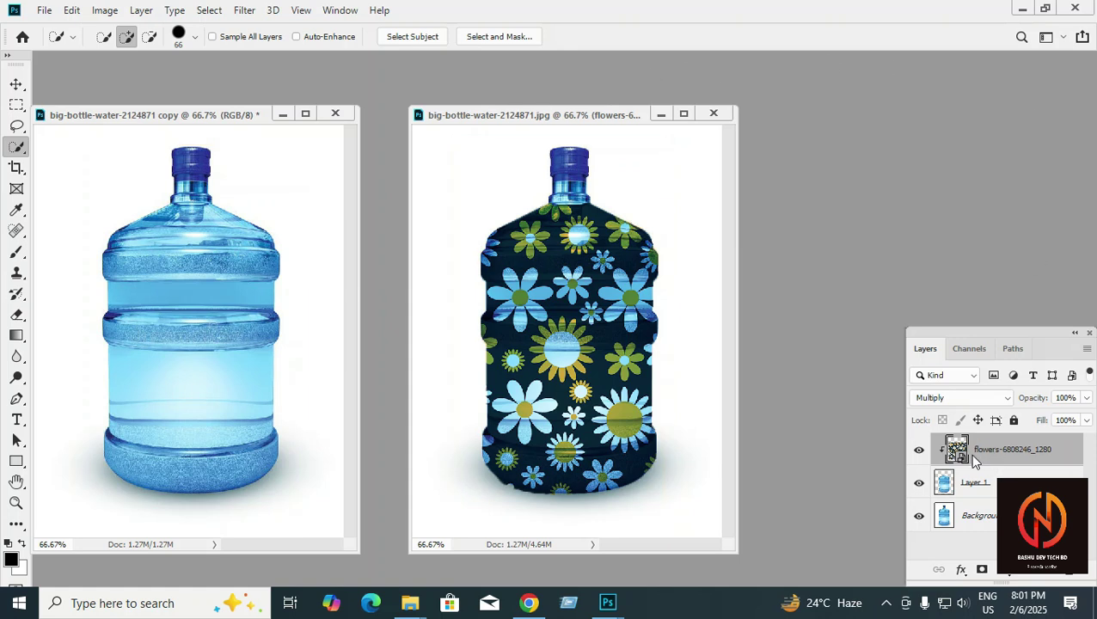
In the flower layer's blending options, split the white Blend If slider for This Layer to 215 / 255 and apply the settings
right_click(969, 450)
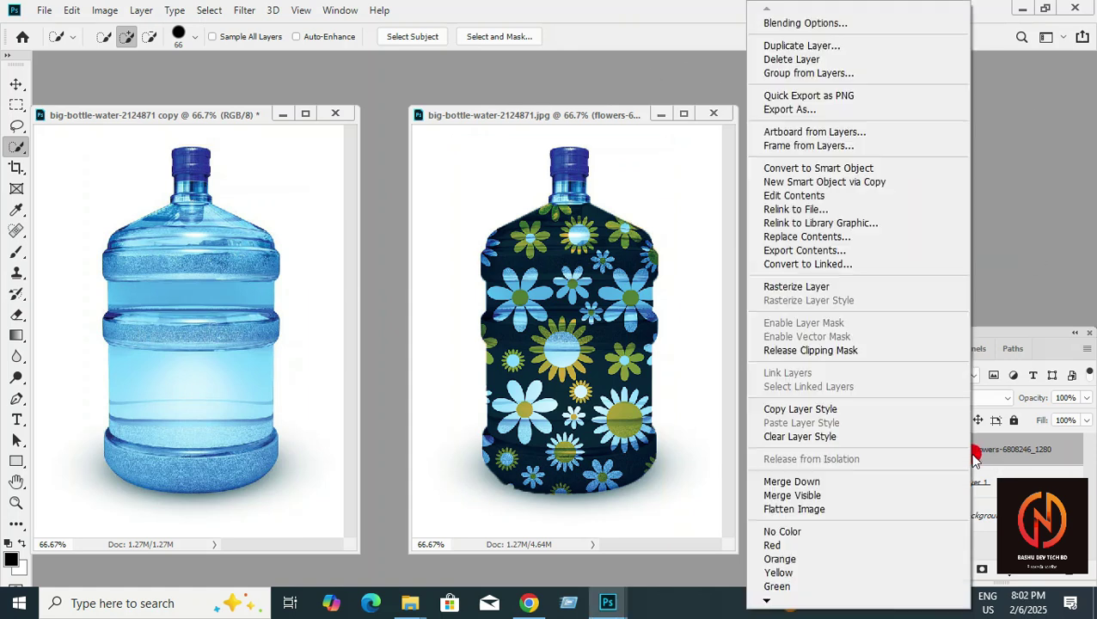
click(798, 23)
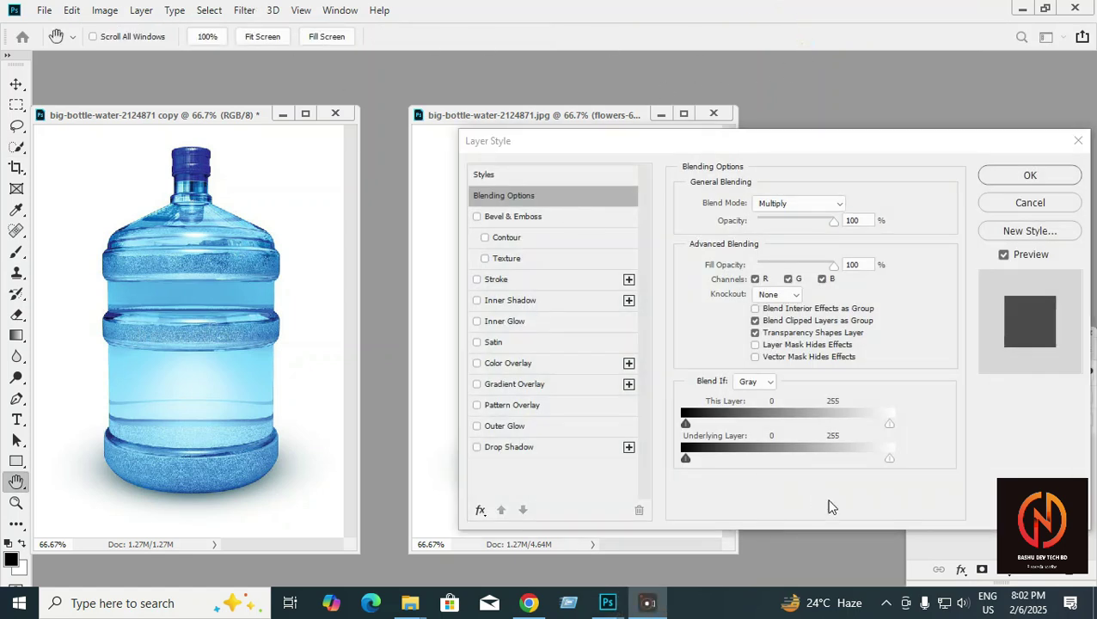
drag(843, 141, 222, 200)
drag(268, 484, 237, 479)
mouse_move(267, 516)
mouse_down()
mouse_move(215, 528)
mouse_move(262, 523)
mouse_up()
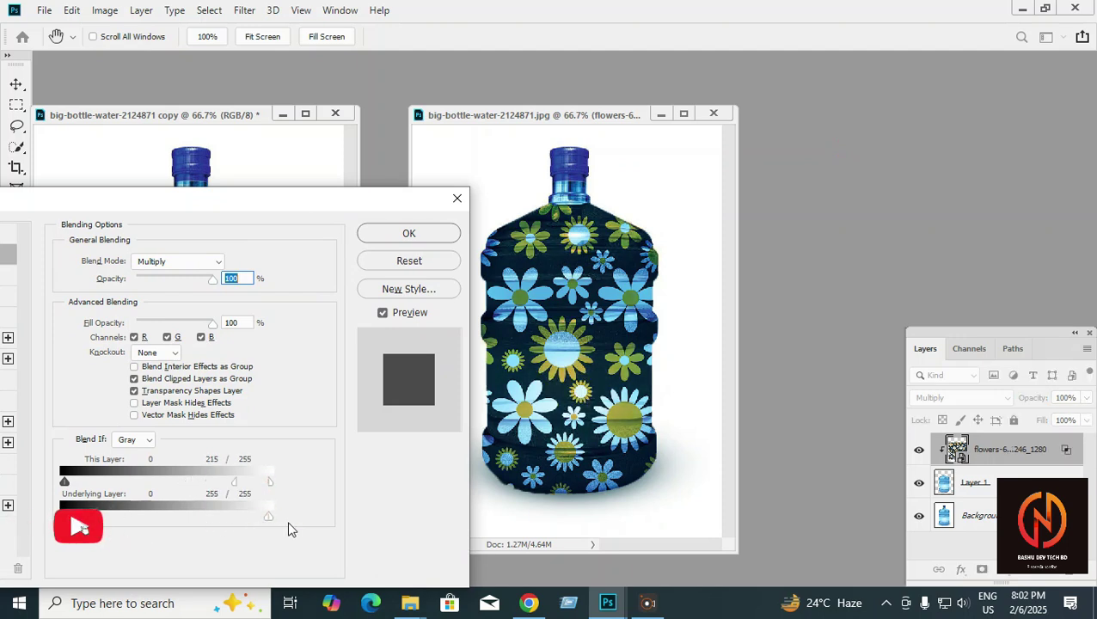
click(409, 232)
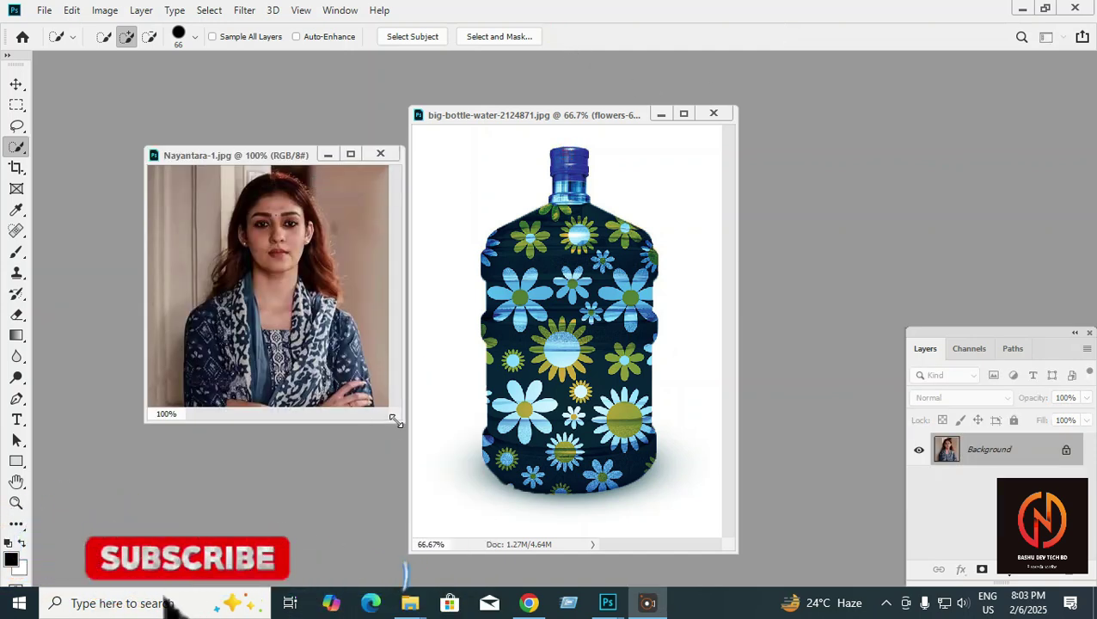
Enlarge and reposition the portrait photo's window, and close the flower-patterned bottle document
drag(395, 420, 497, 564)
drag(322, 151, 256, 90)
drag(421, 501, 513, 562)
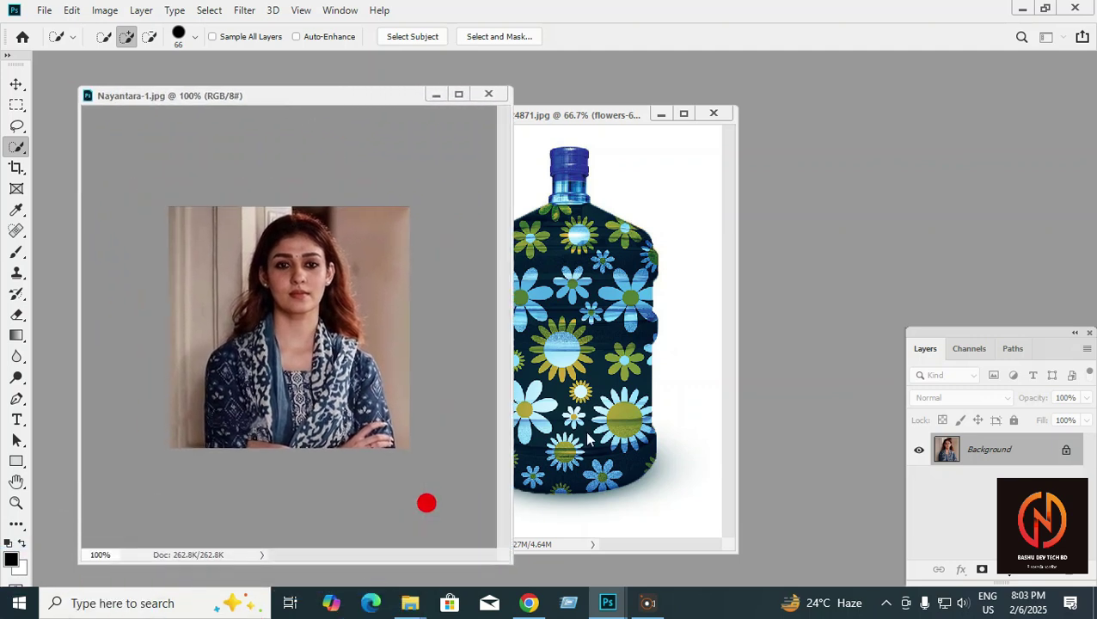
click(713, 114)
click(288, 248)
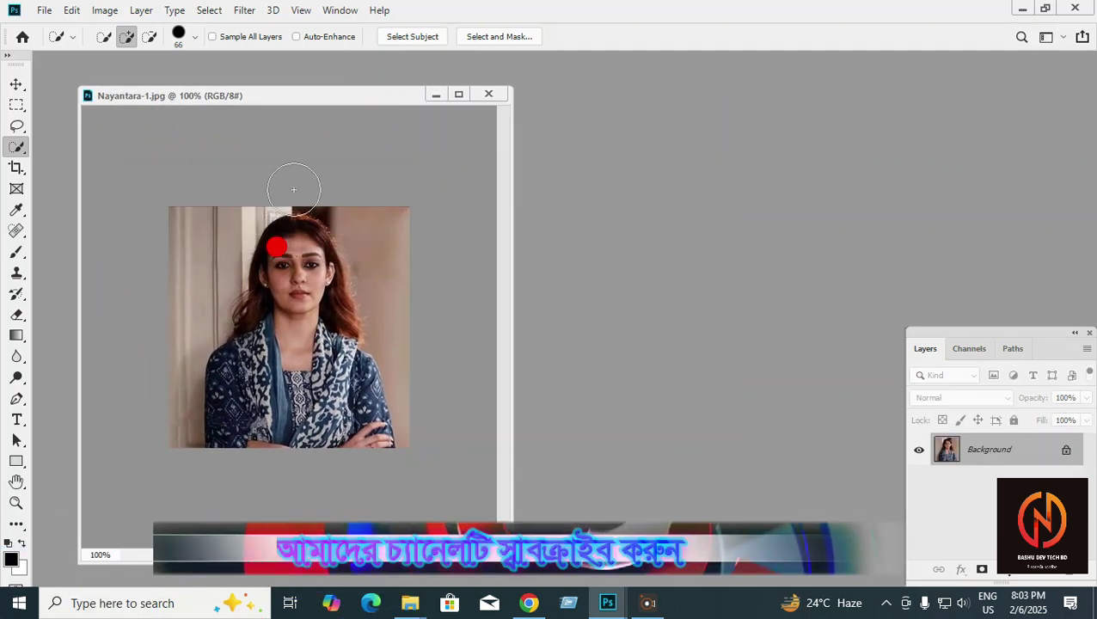
Duplicate the portrait's Background layer as Background copy and hide the original Background layer
drag(285, 97, 321, 101)
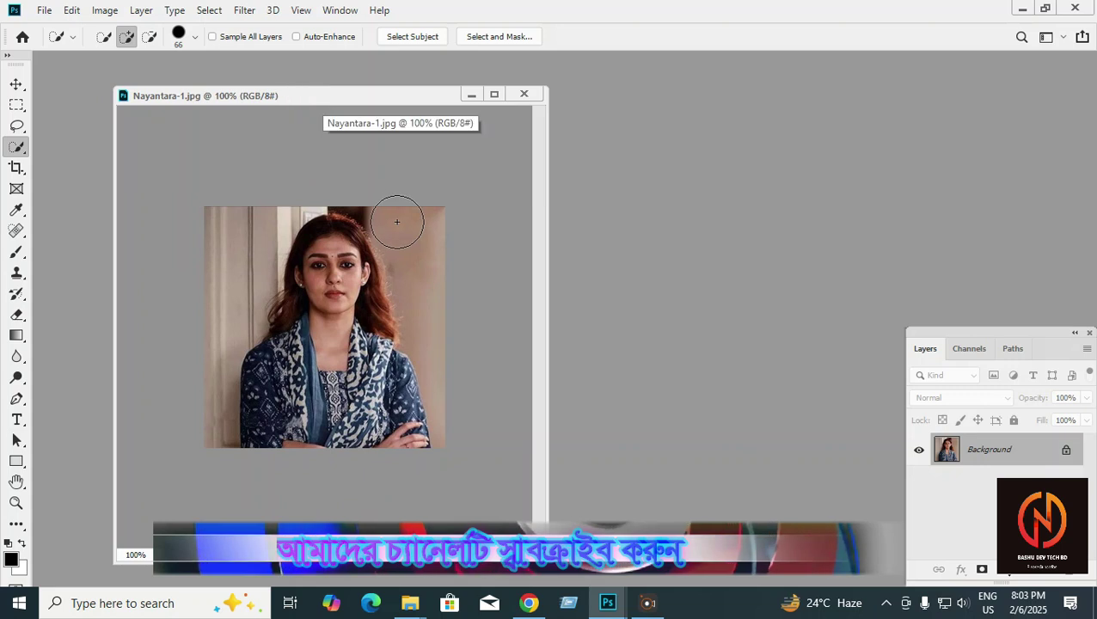
right_click(970, 451)
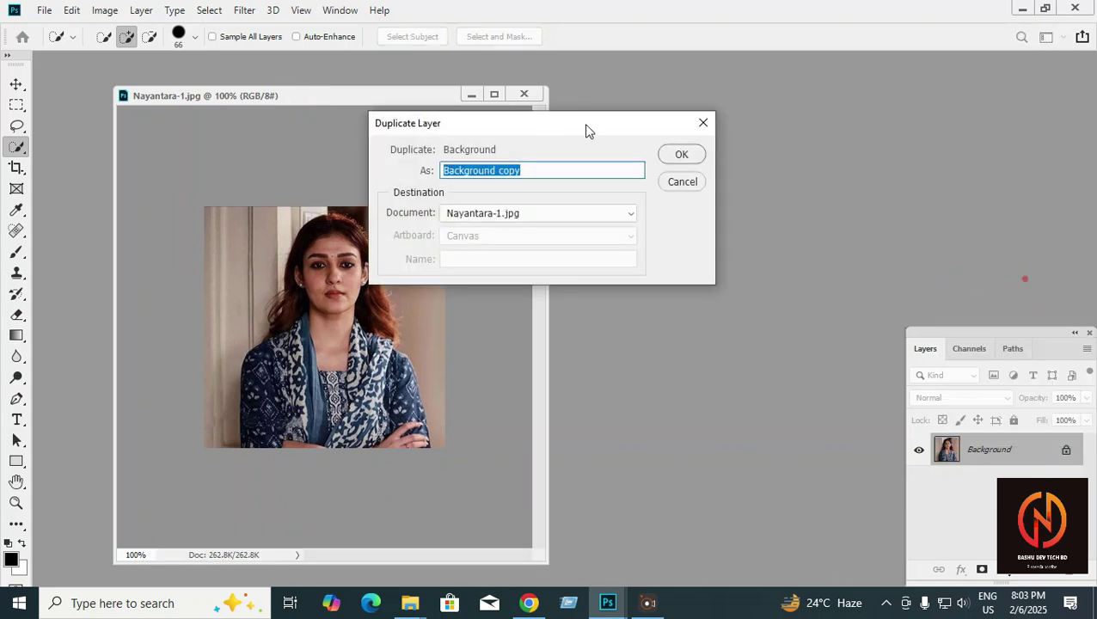
drag(587, 127, 338, 146)
click(458, 175)
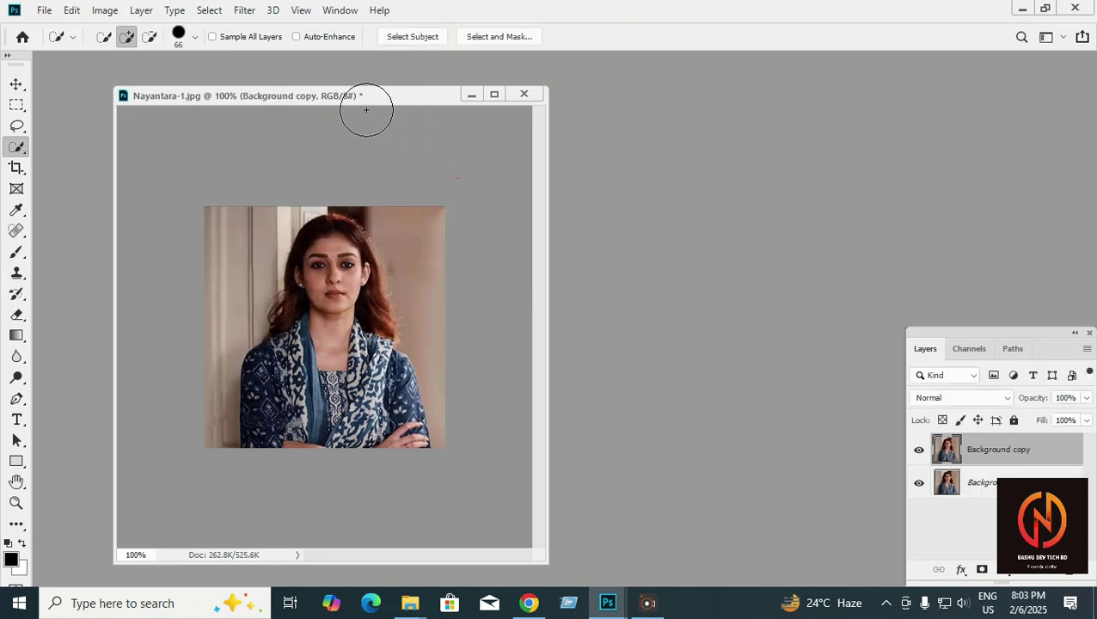
mouse_move(362, 100)
mouse_down()
mouse_move(458, 258)
mouse_move(353, 136)
mouse_move(353, 94)
mouse_up()
click(918, 482)
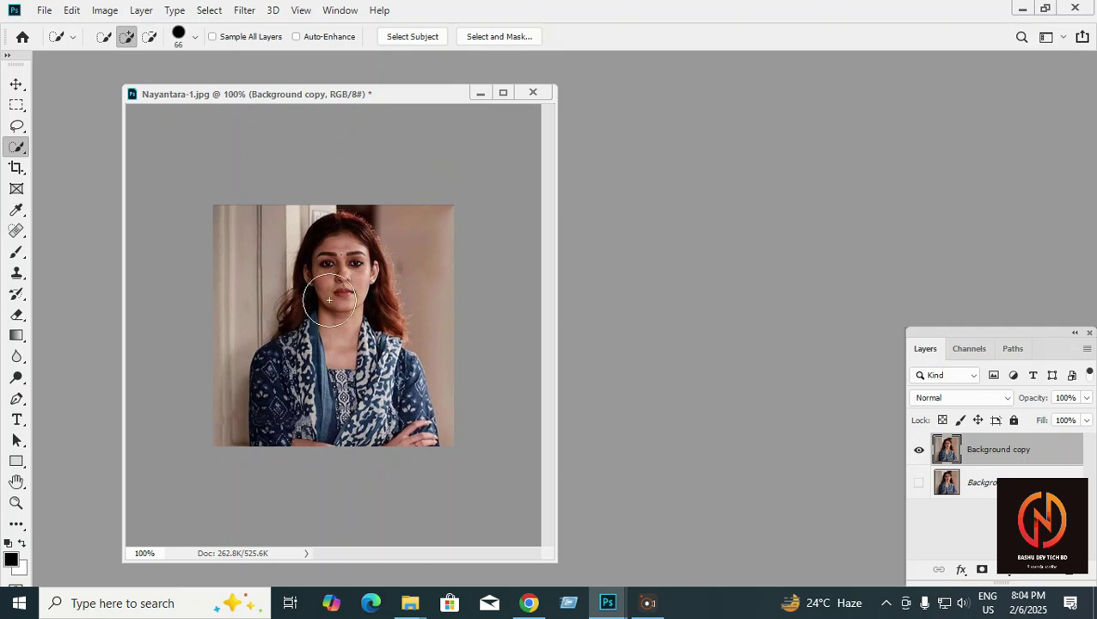
Select the woman's patterned clothing with the Quick Selection tool and copy it to a new layer
click(502, 93)
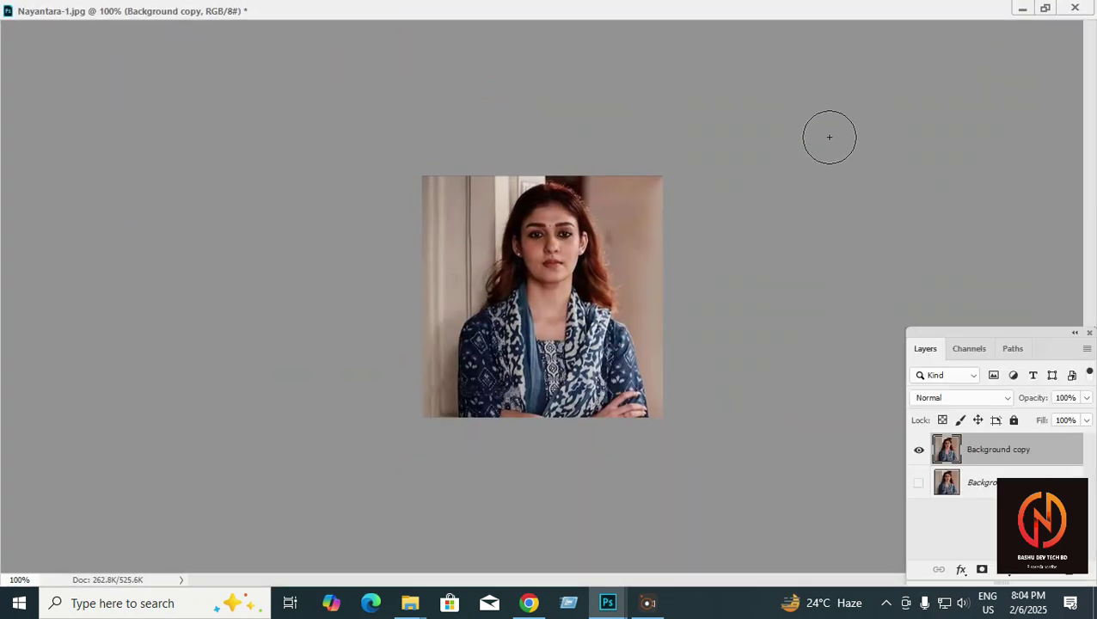
drag(507, 348, 501, 318)
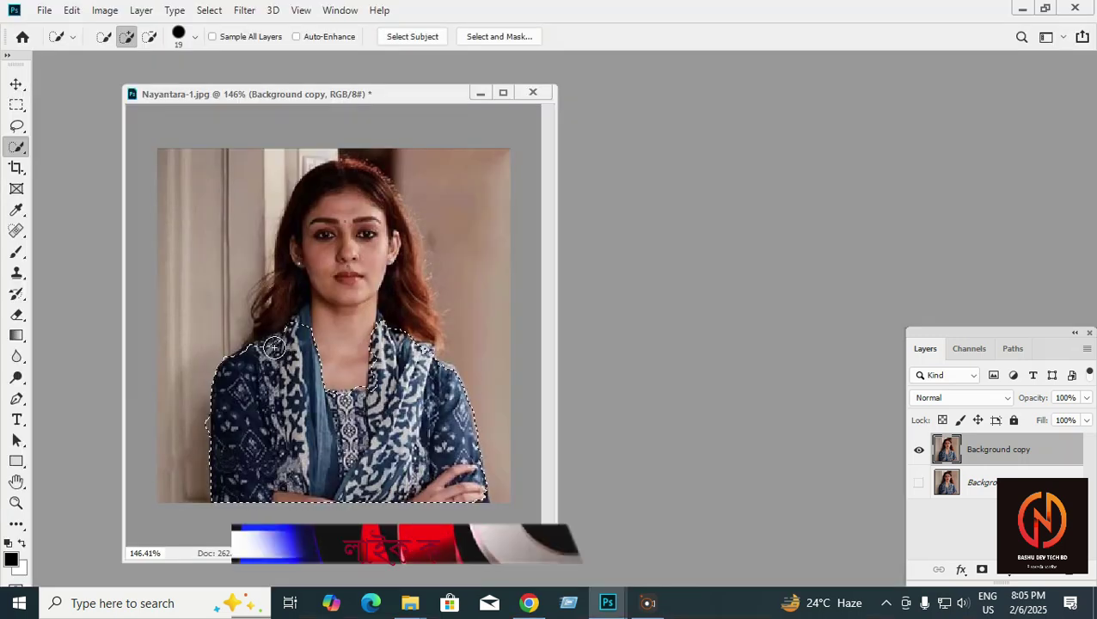
click(274, 348)
click(282, 334)
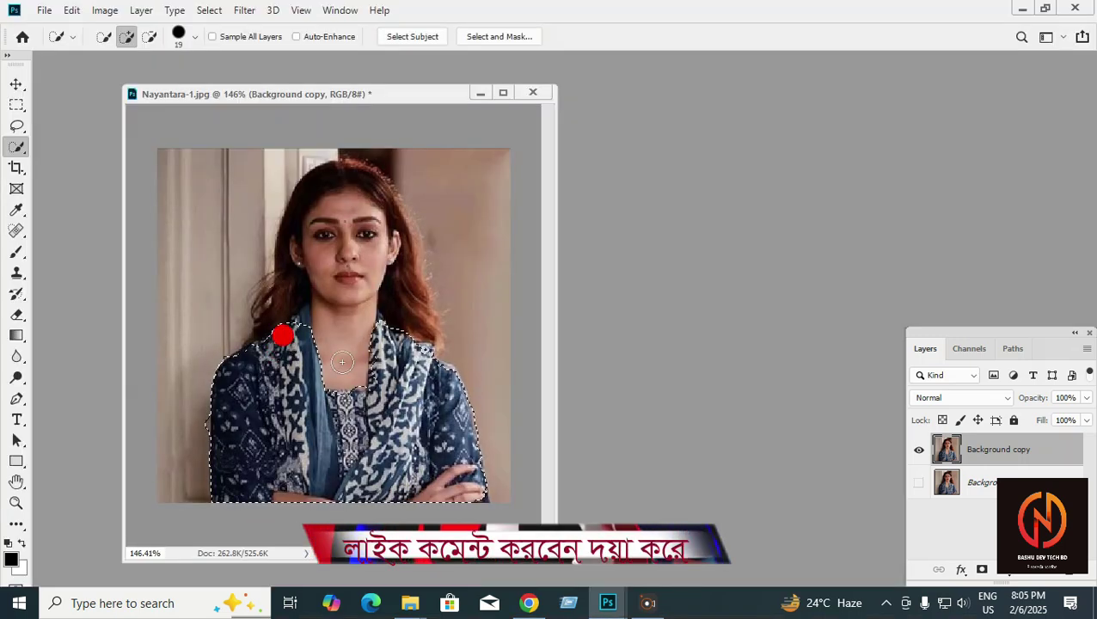
scroll(446, 393, up, 2)
scroll(446, 393, down, 3)
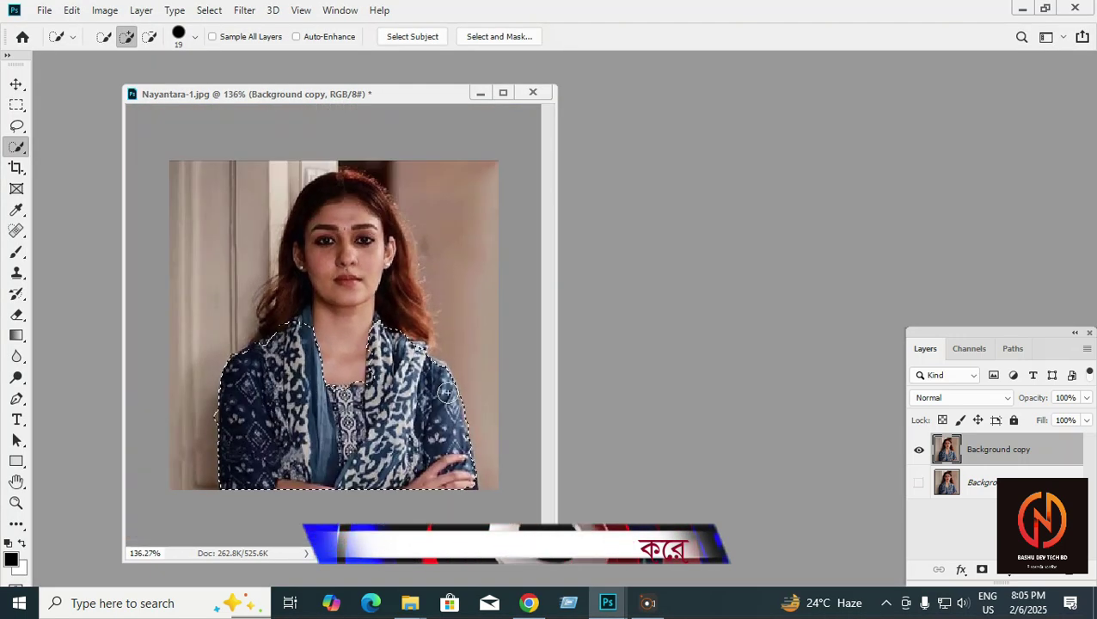
key(ctrl+j)
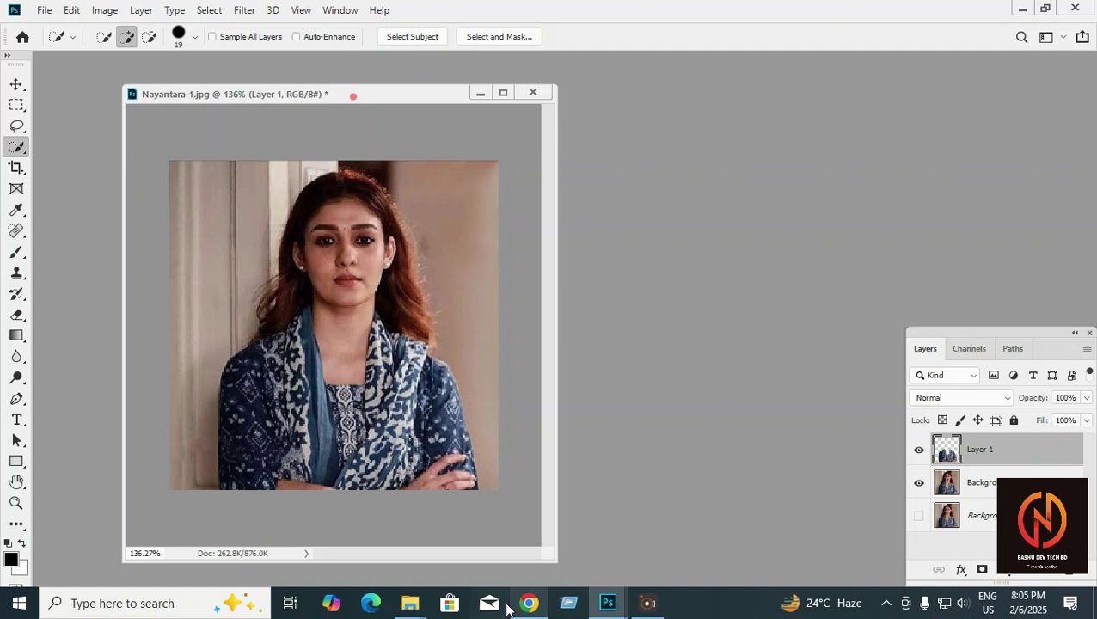
Switch to File Explorer and place the flowers-6808246_1280 image into the portrait document
mouse_move(409, 603)
click(464, 543)
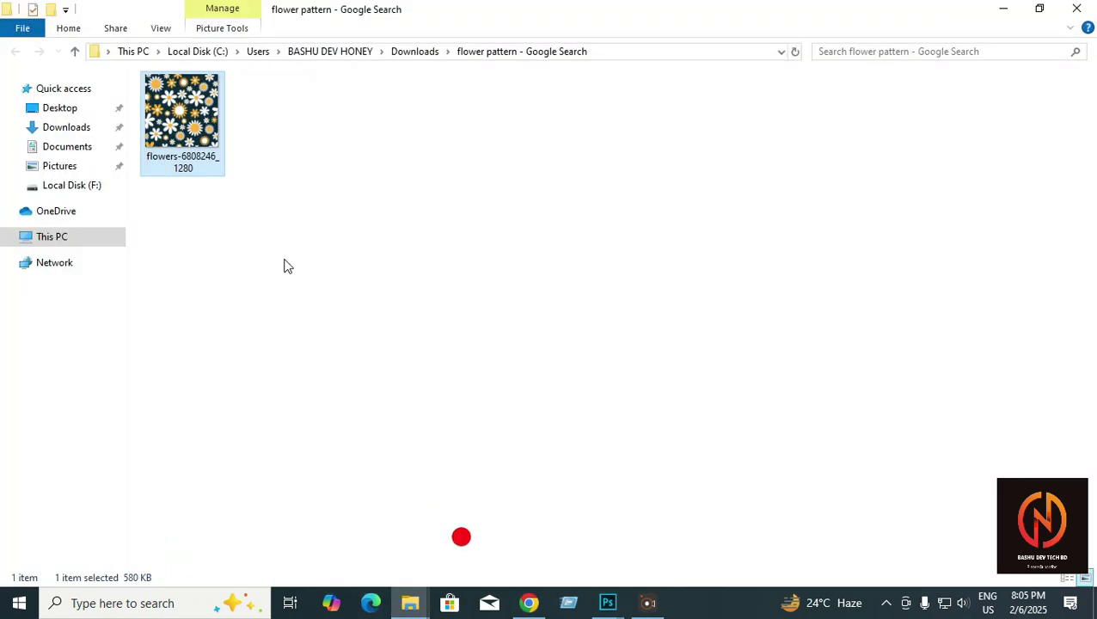
drag(193, 116, 424, 402)
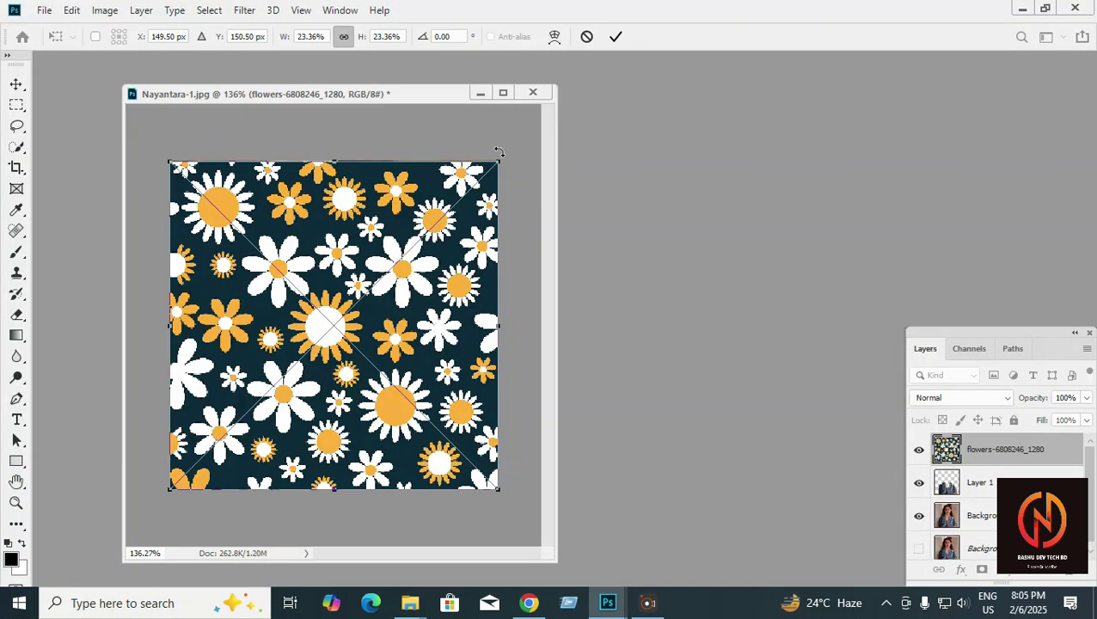
Scale the placed flower pattern to about 18% and position it over the woman's clothing
drag(501, 162, 426, 237)
drag(384, 270, 478, 422)
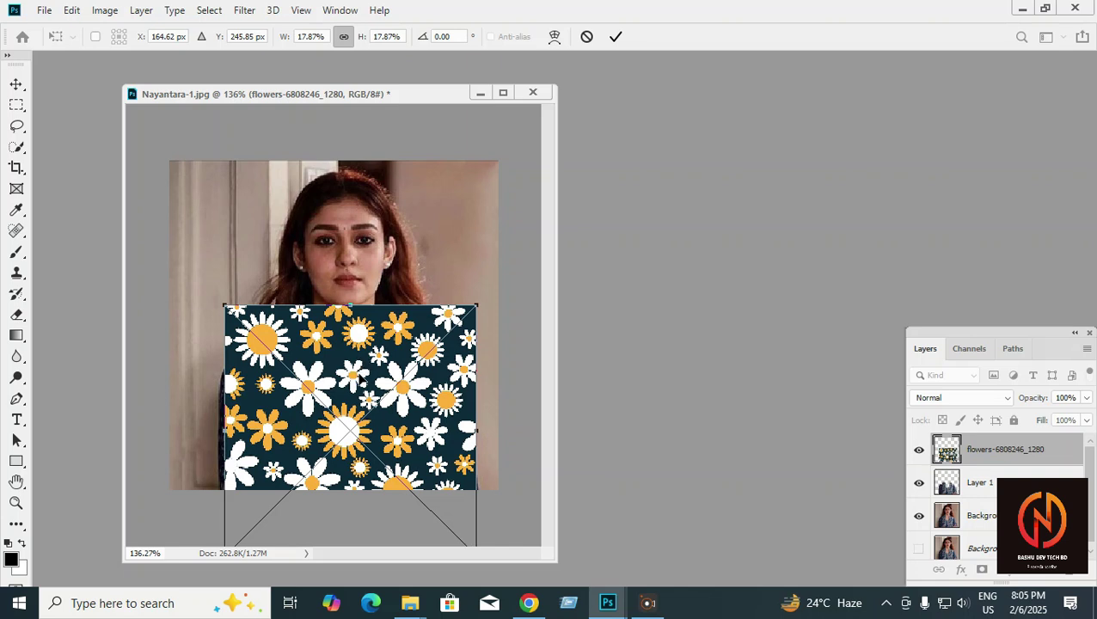
drag(228, 430, 223, 428)
click(409, 436)
drag(409, 437, 410, 435)
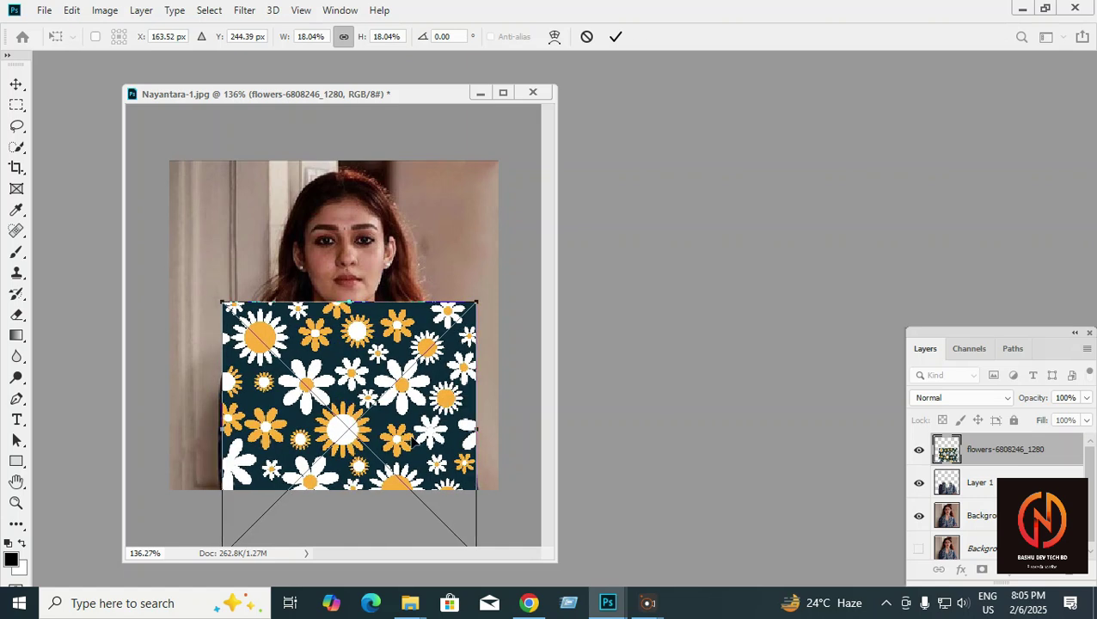
key(Return)
key(w)
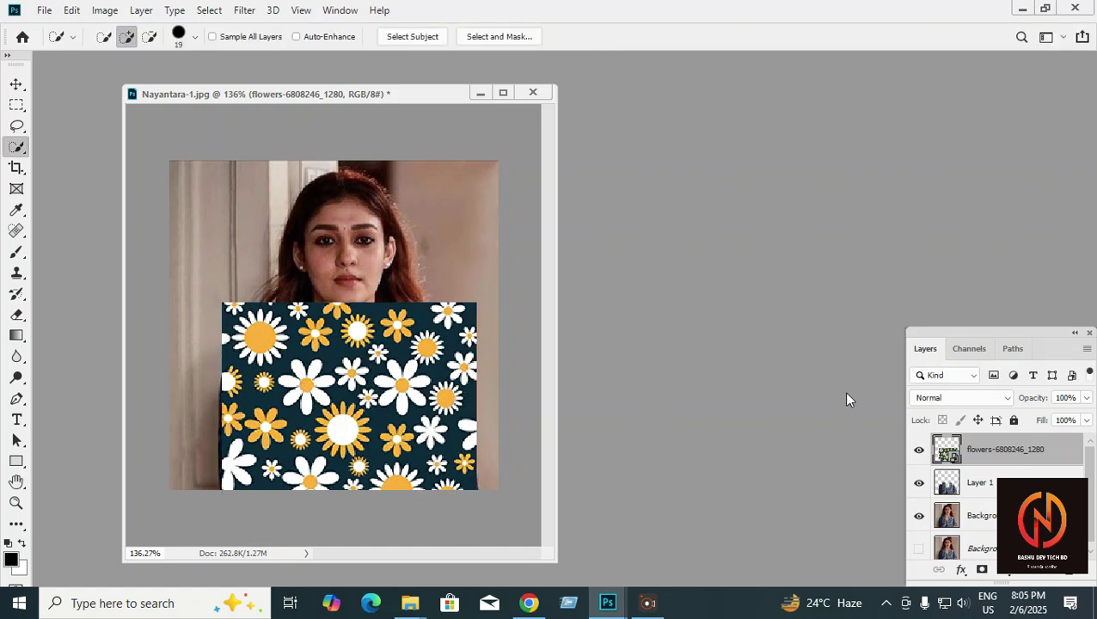
Clip the flower pattern layer to the copied clothing layer and set its blend mode to Multiply
right_click(992, 458)
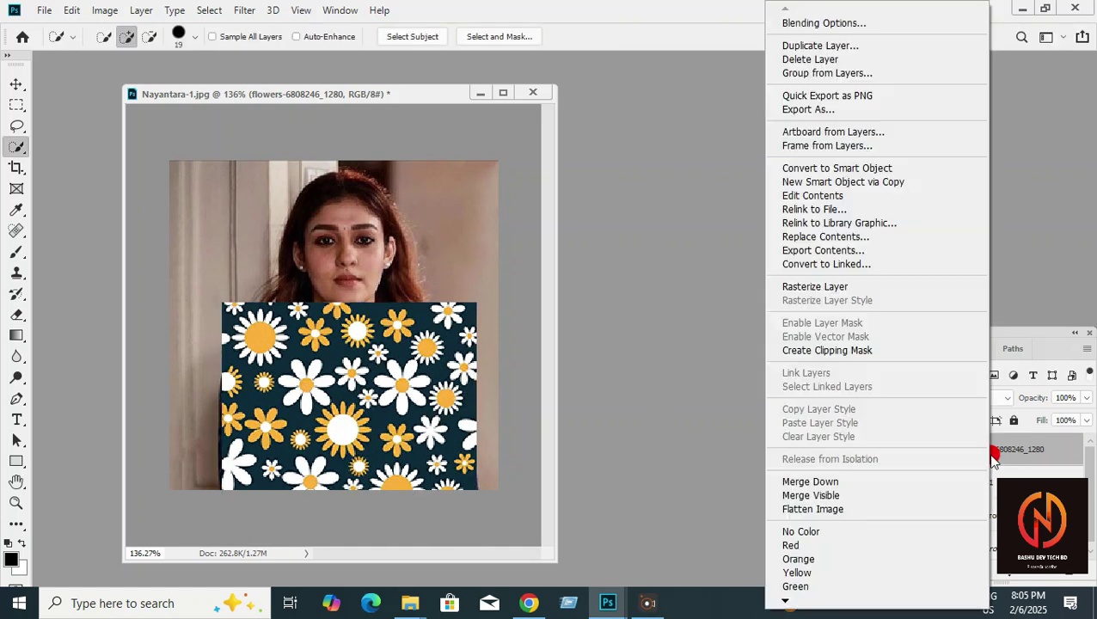
click(838, 353)
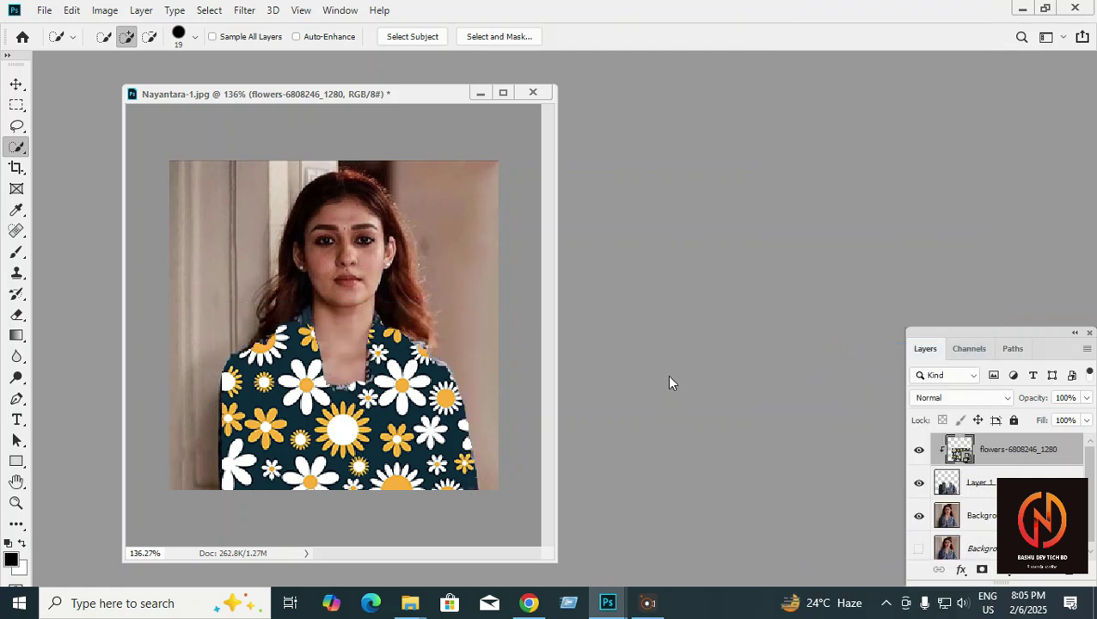
click(975, 397)
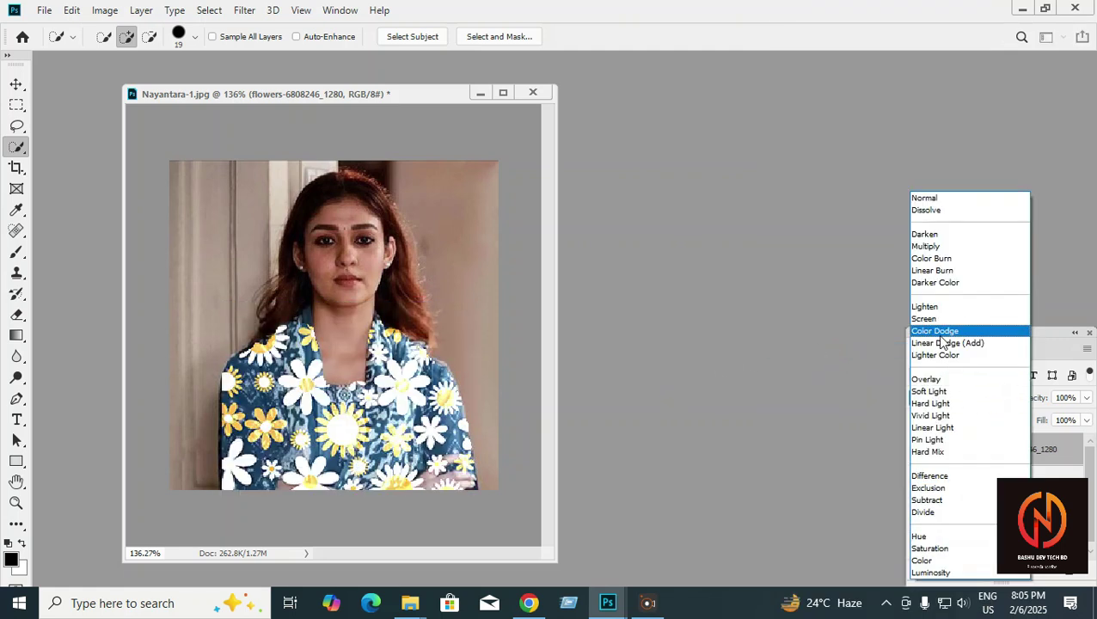
click(926, 246)
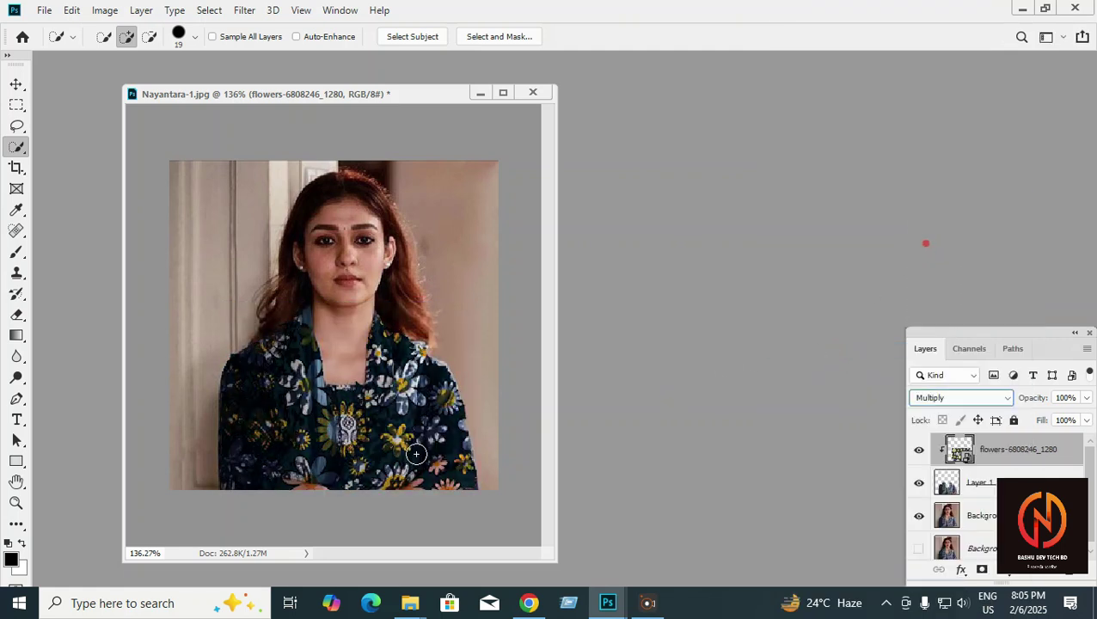
Enlarge the clipped flower pattern to about 19.33% with Free Transform so it extends past the clothing's edges
key(alt+space)
alt+click(465, 365)
alt+click(464, 365)
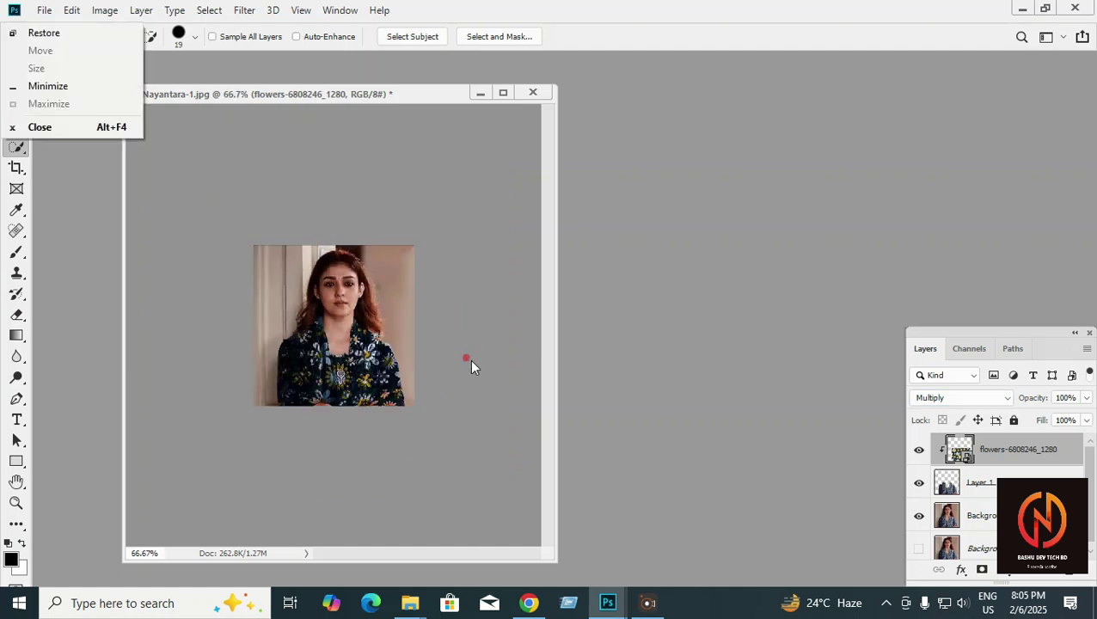
click(355, 100)
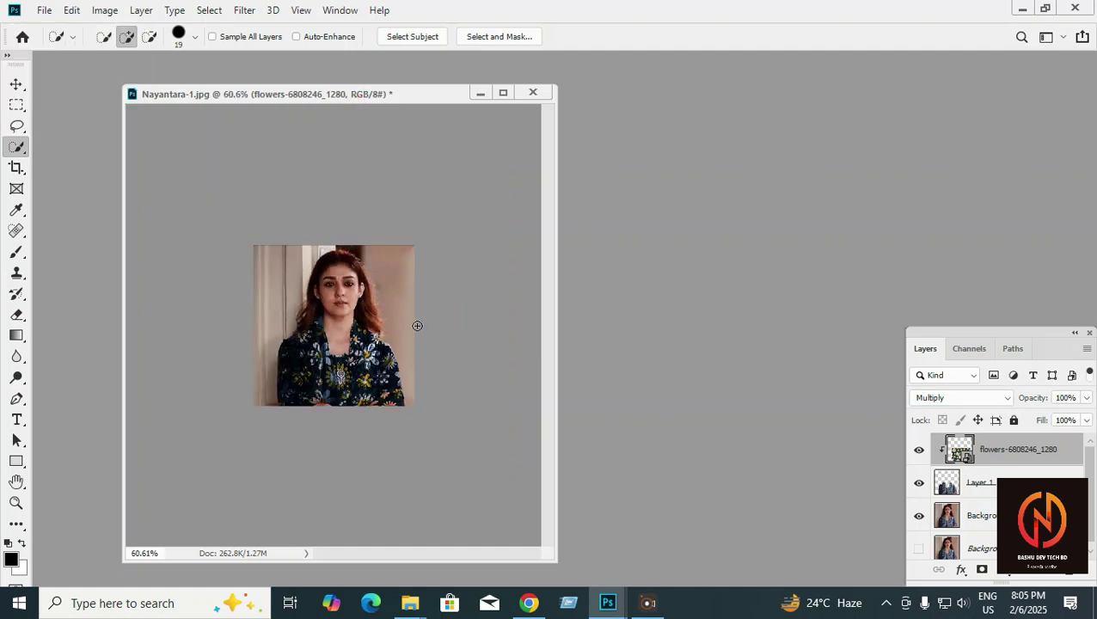
scroll(416, 326, down, 2)
key(ctrl+t)
drag(372, 323, 388, 311)
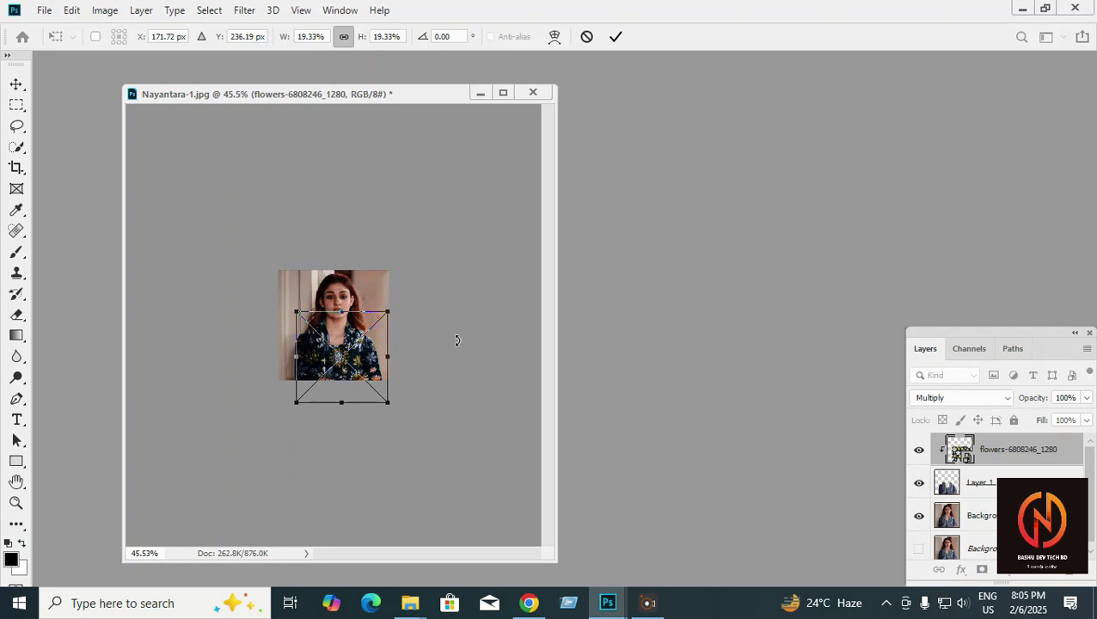
key(Return)
key(w)
scroll(453, 335, down, 2)
scroll(453, 331, up, 5)
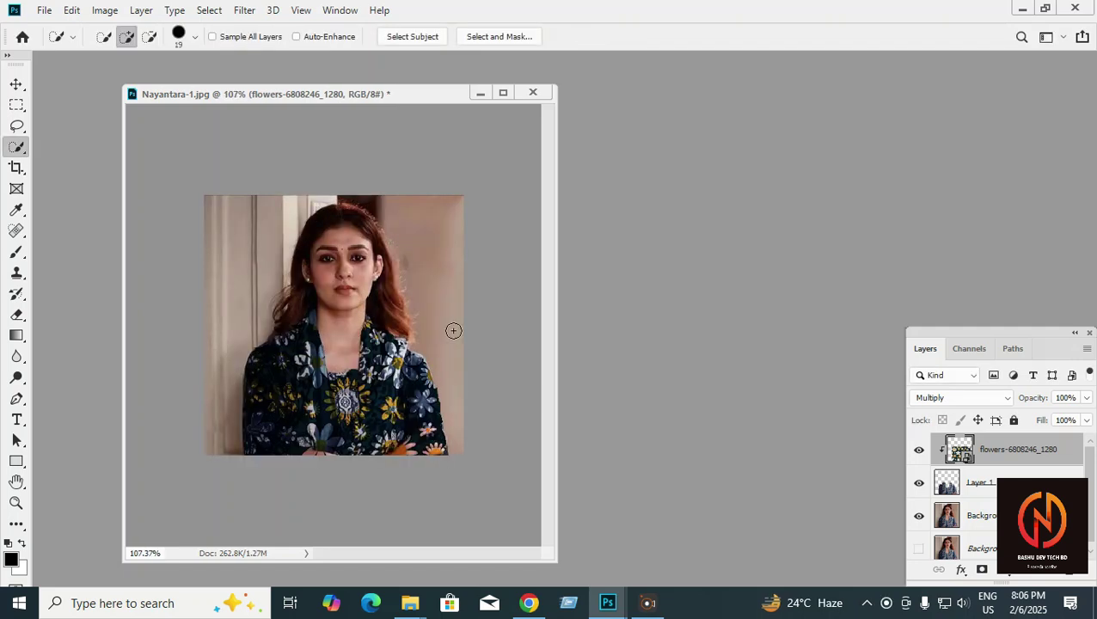
scroll(453, 330, up, 2)
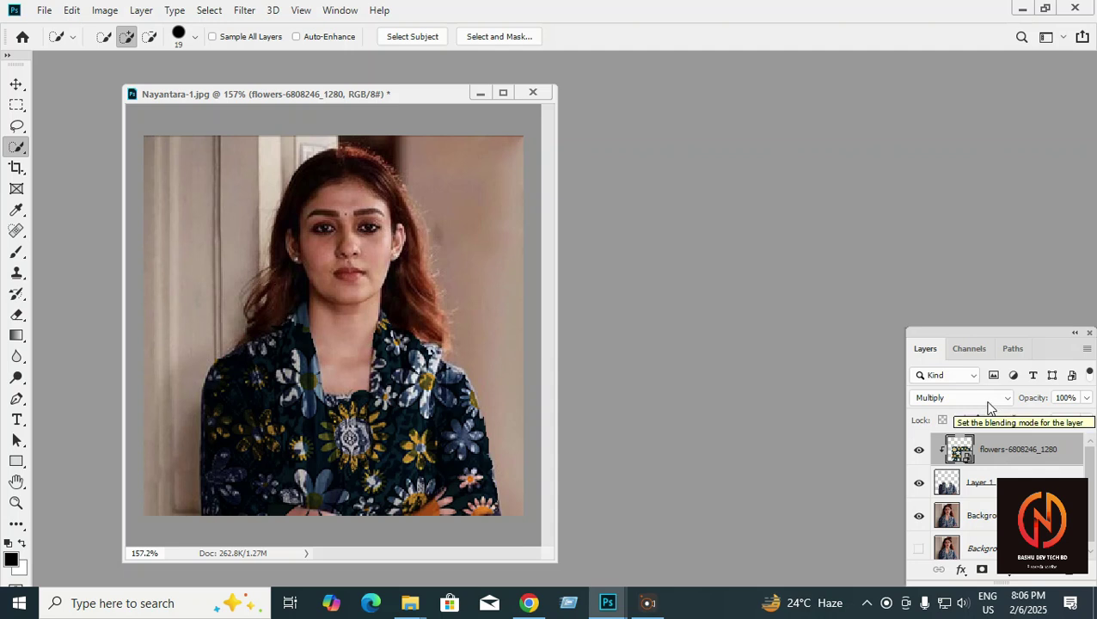
scroll(488, 389, down, 3)
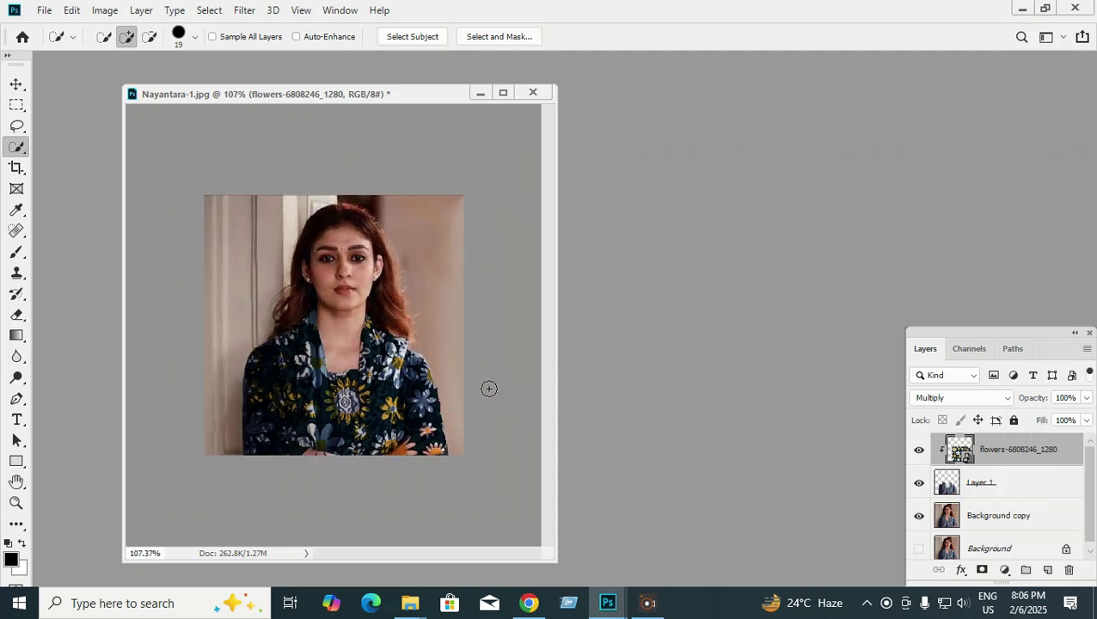